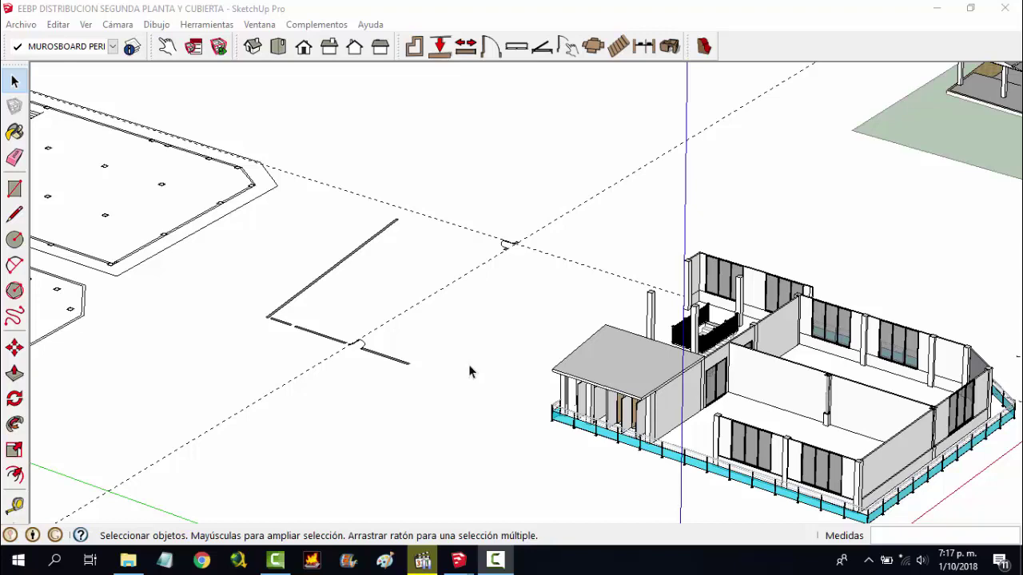
Select the flat 2D wall and door plan group beside the building and zoom in on it
left_click(384, 358)
mouse_move(383, 282)
middle_mouse_down()
mouse_move(351, 326)
mouse_move(327, 279)
middle_mouse_up()
scroll(327, 299, "up", 3)
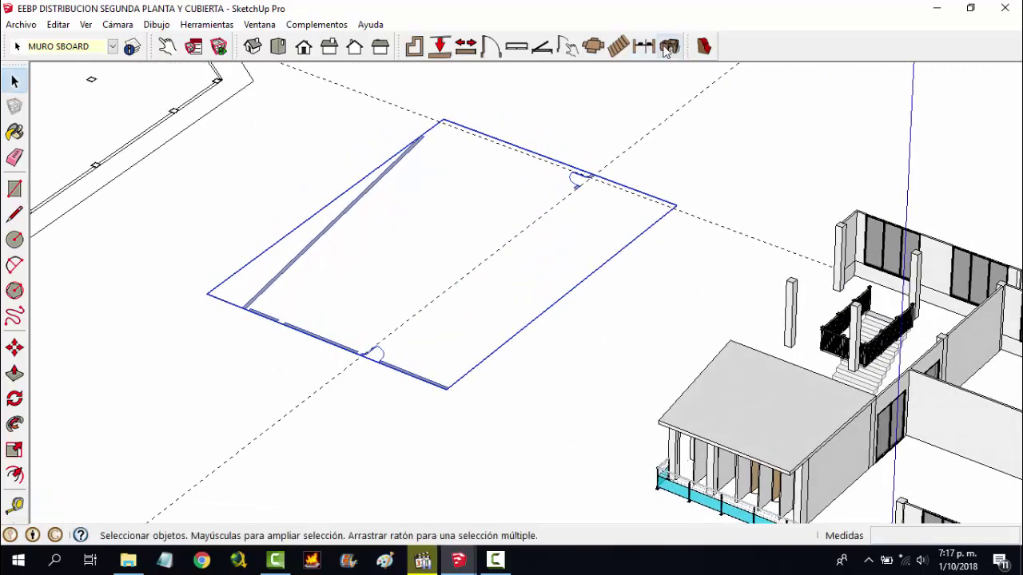
left_click(669, 46)
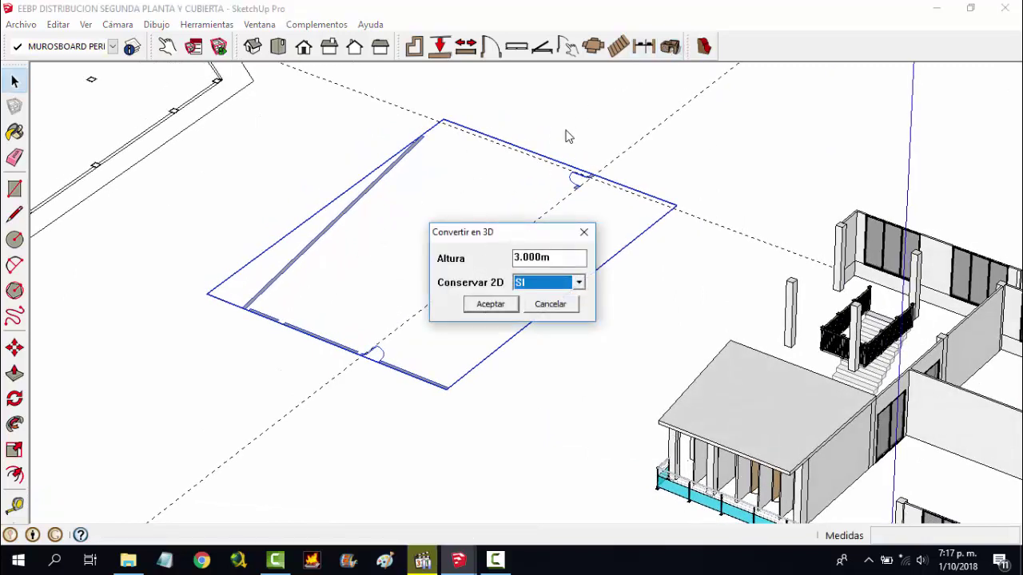
left_click(489, 304)
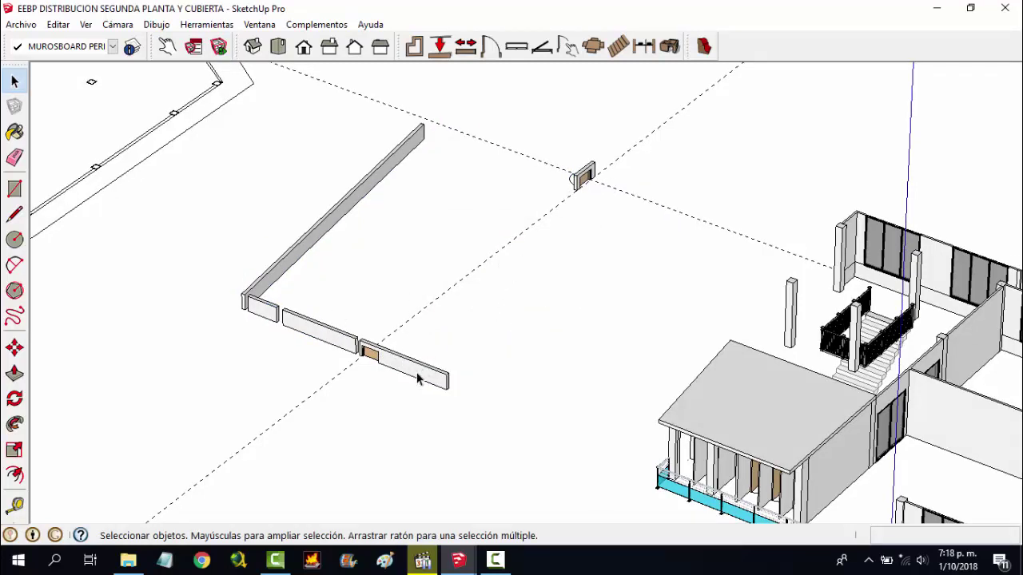
key("ctrl+z")
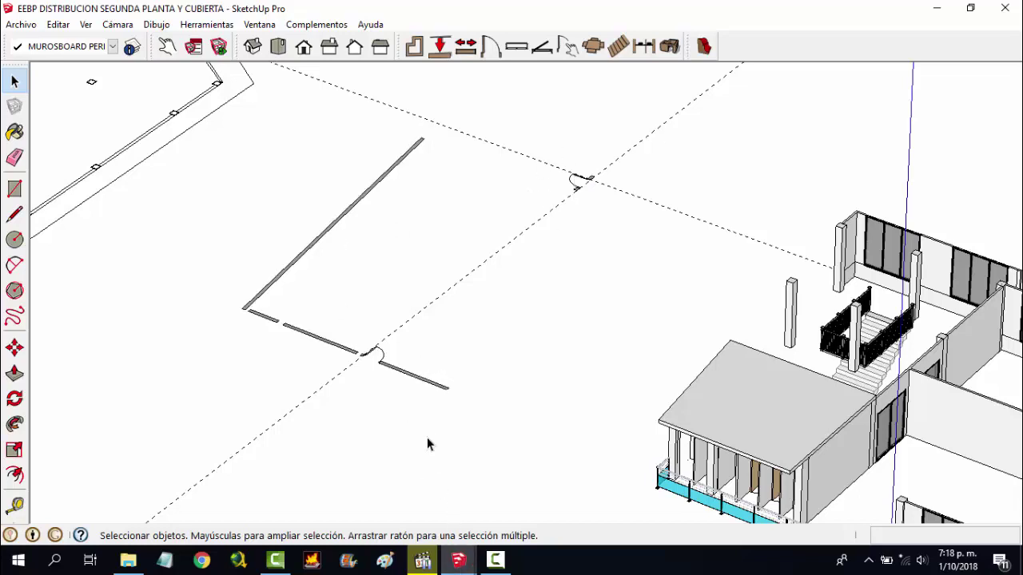
left_click(432, 385)
mouse_move(458, 561)
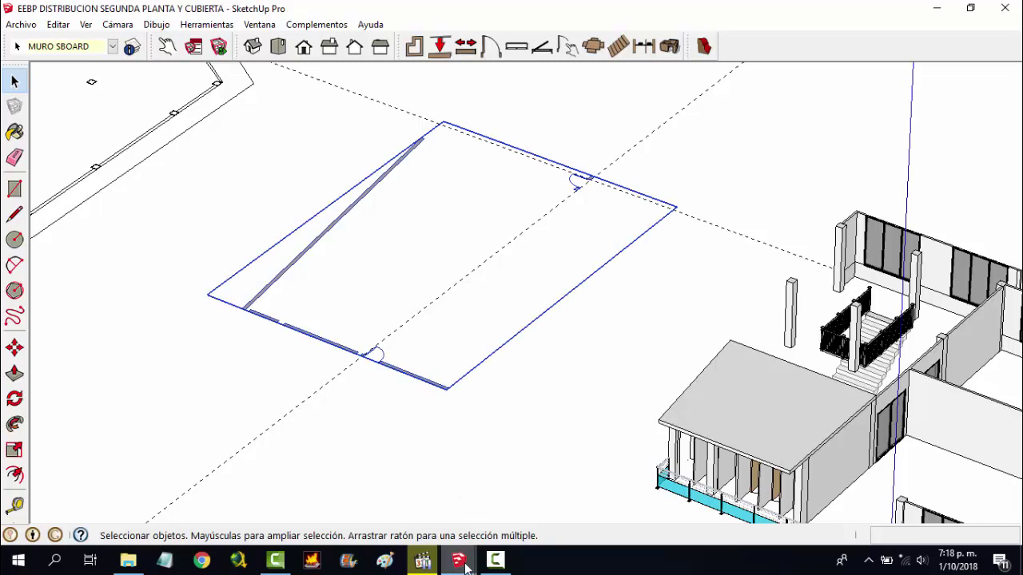
In the untitled file, try converting the wall plan group to 3D, then undo it
left_click(512, 500)
left_click(453, 277)
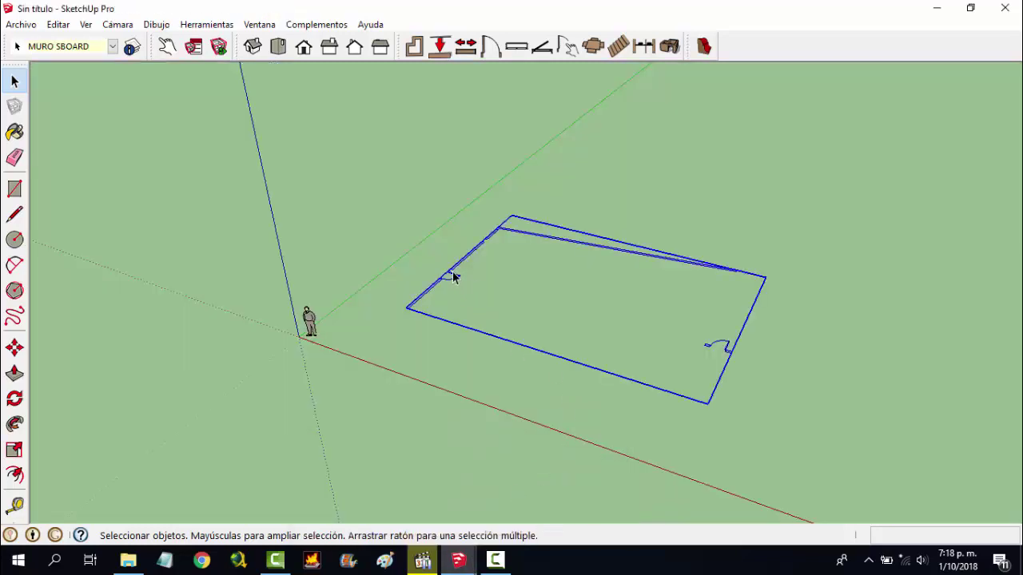
left_click(668, 47)
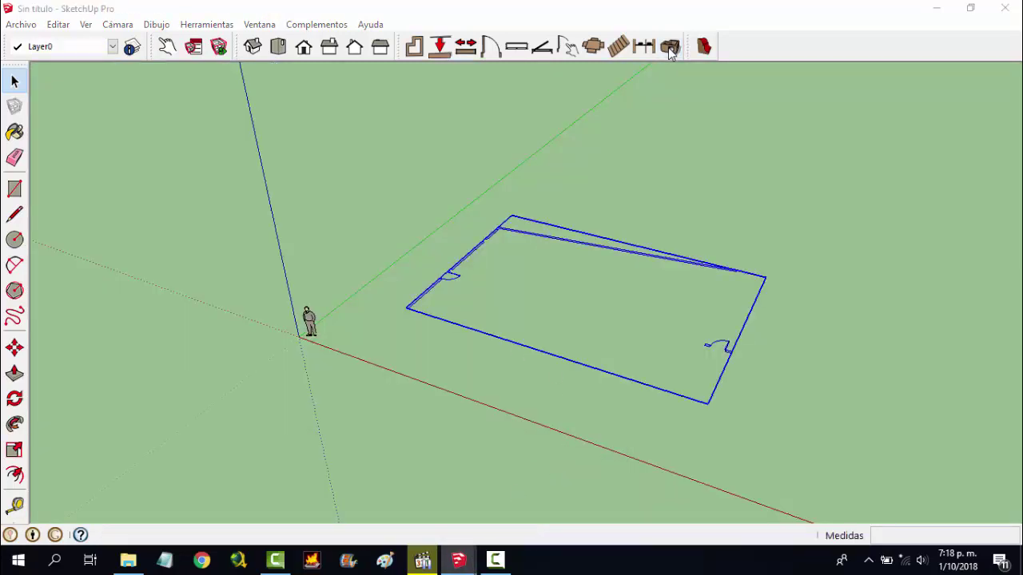
left_click(500, 307)
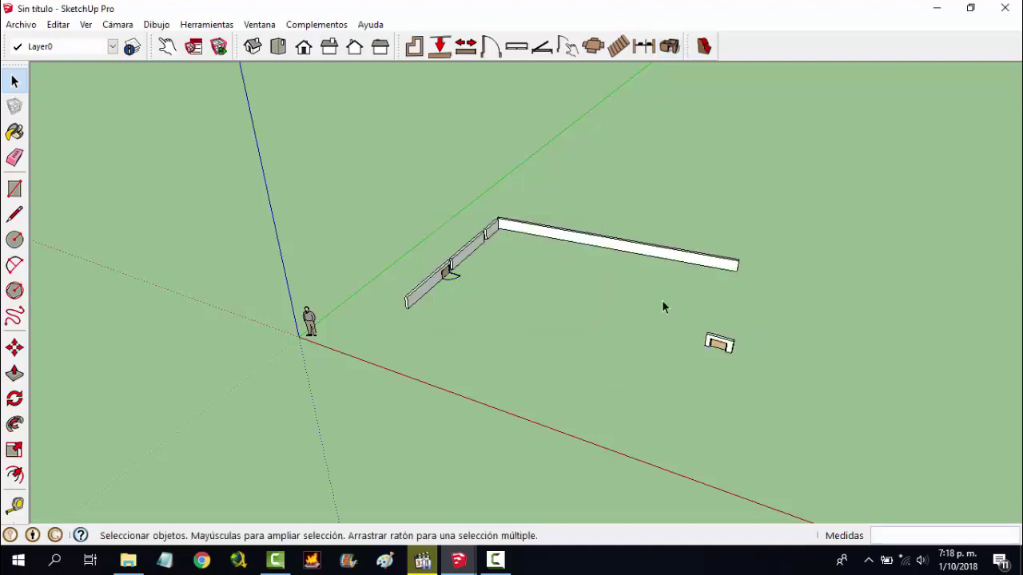
key("ctrl+z")
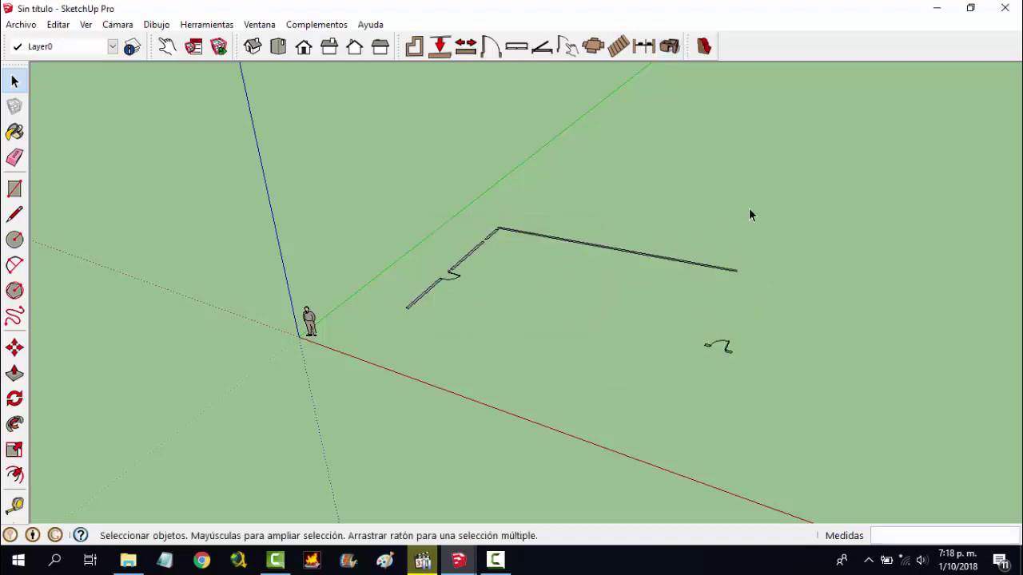
Explode the plan, regroup its edges with Crear grupo, and convert it into 3D walls with doors
right_click(513, 241)
left_click(568, 326)
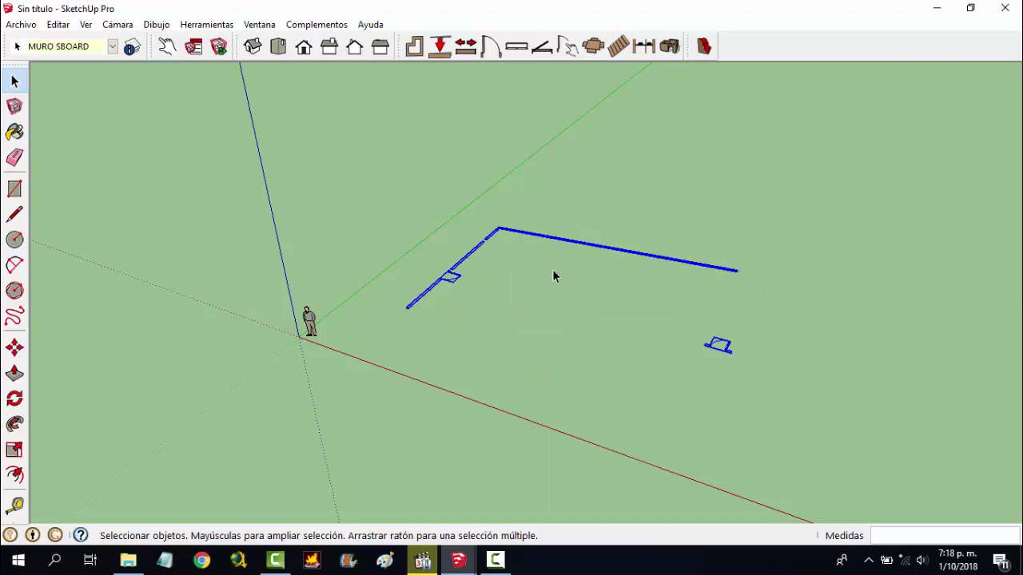
right_click(499, 235)
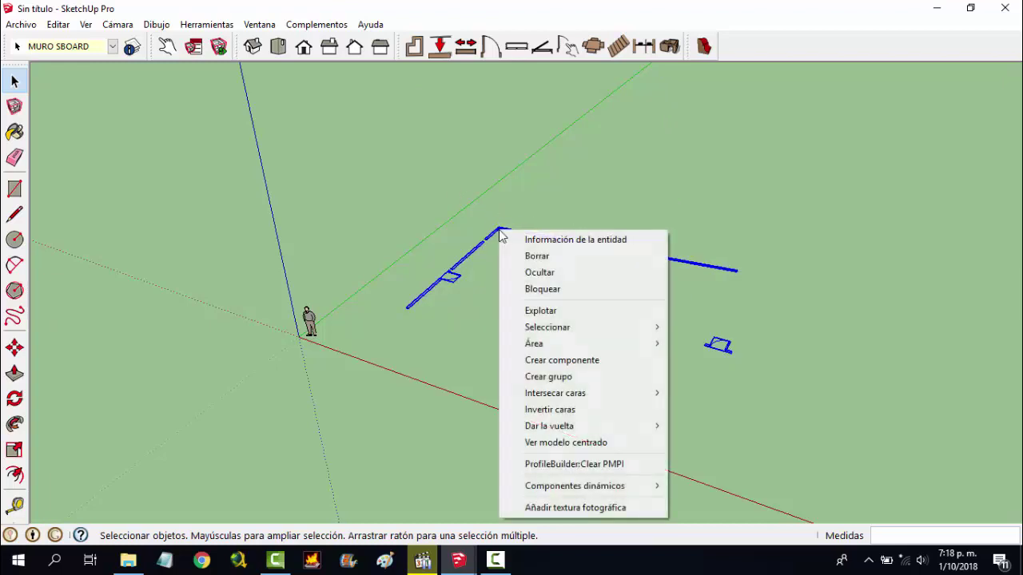
left_click(578, 370)
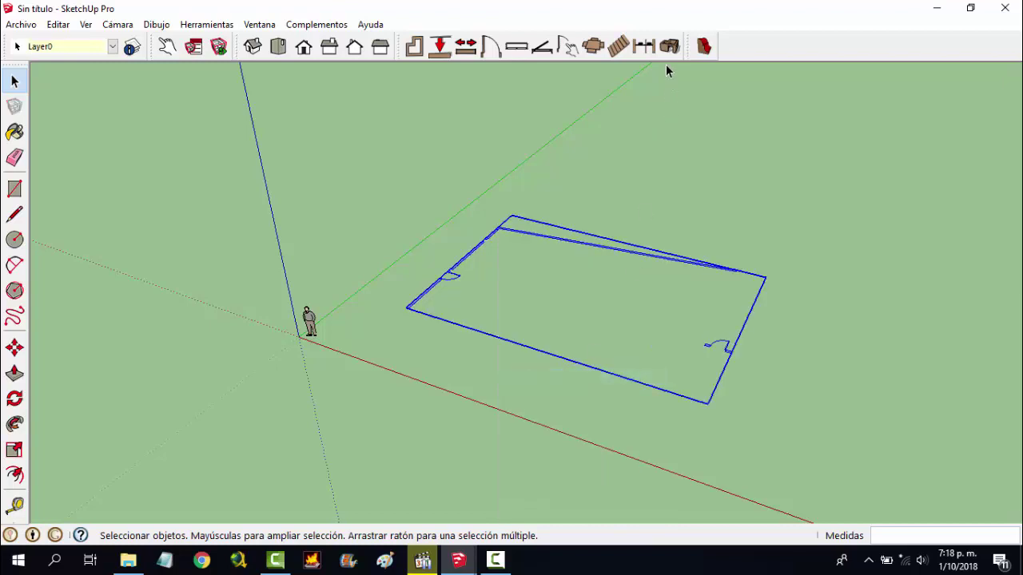
left_click(668, 46)
left_click(488, 304)
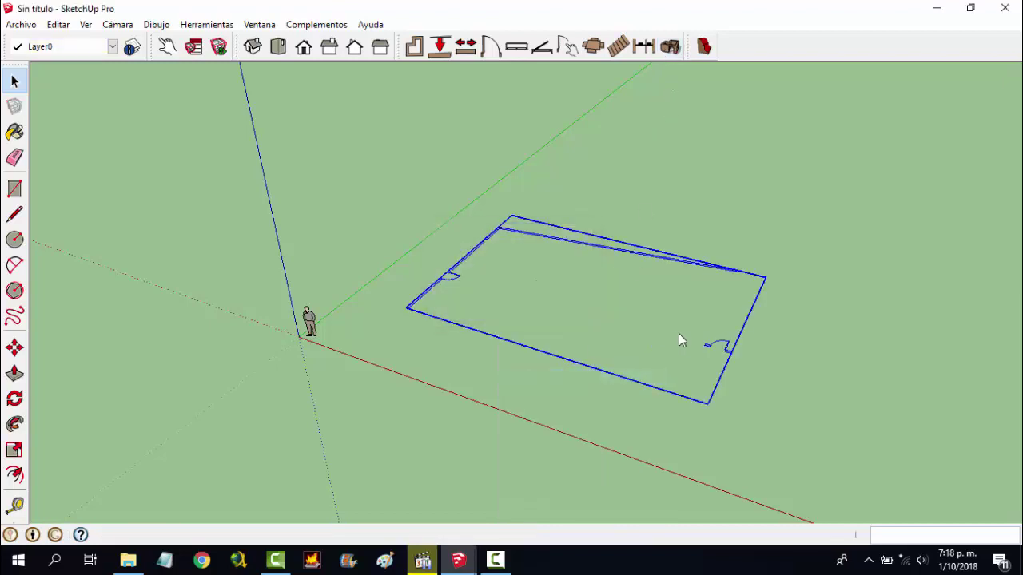
scroll(679, 336, "up", 2)
scroll(696, 345, "up", 3)
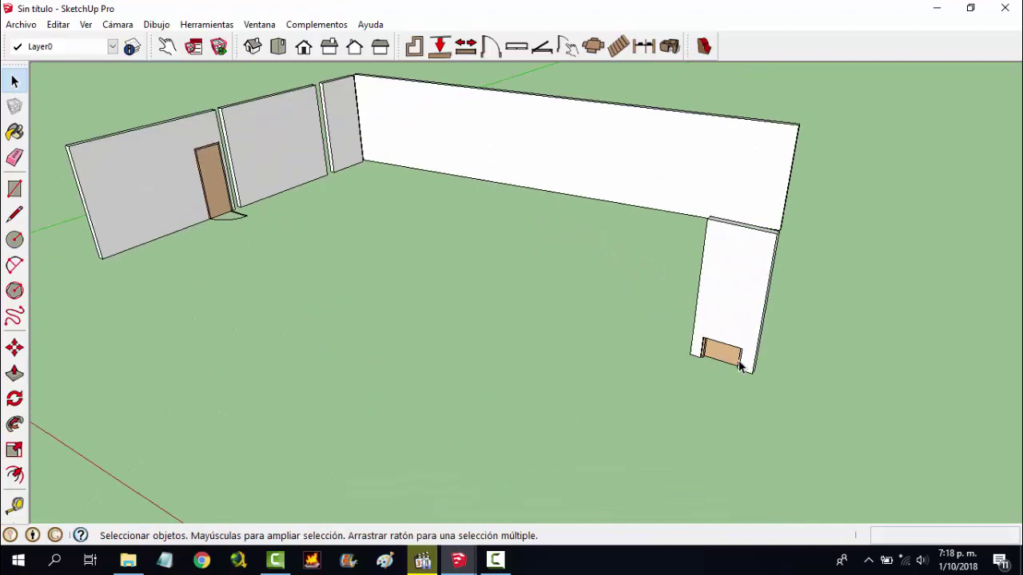
middle_click_drag(719, 343, 751, 356)
scroll(735, 342, "down", 5)
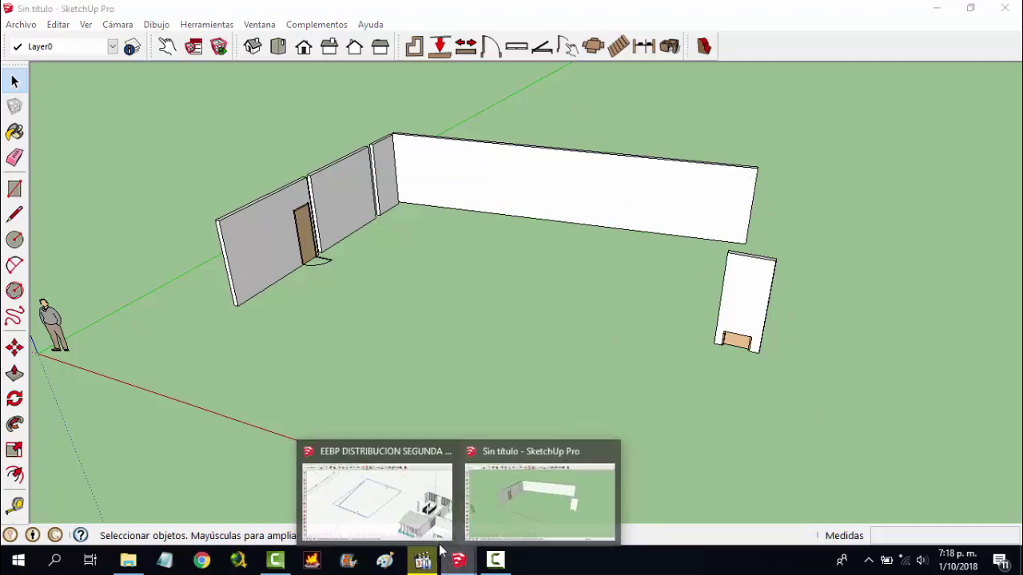
In the building file, explode the wall plan group; Convertir en 3D then warns that a group is required
mouse_move(458, 560)
left_click(376, 488)
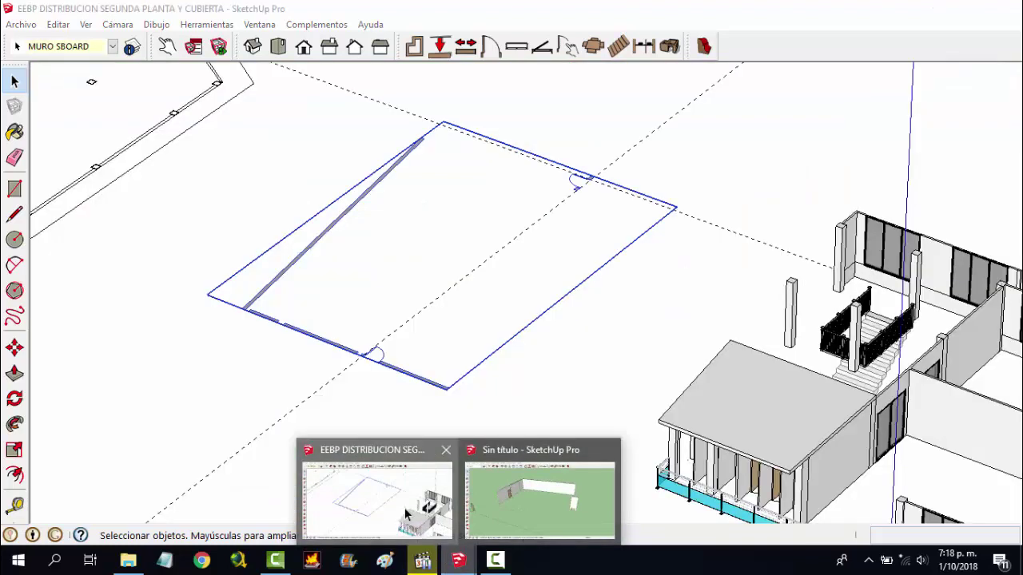
left_click(399, 403)
left_click(413, 382)
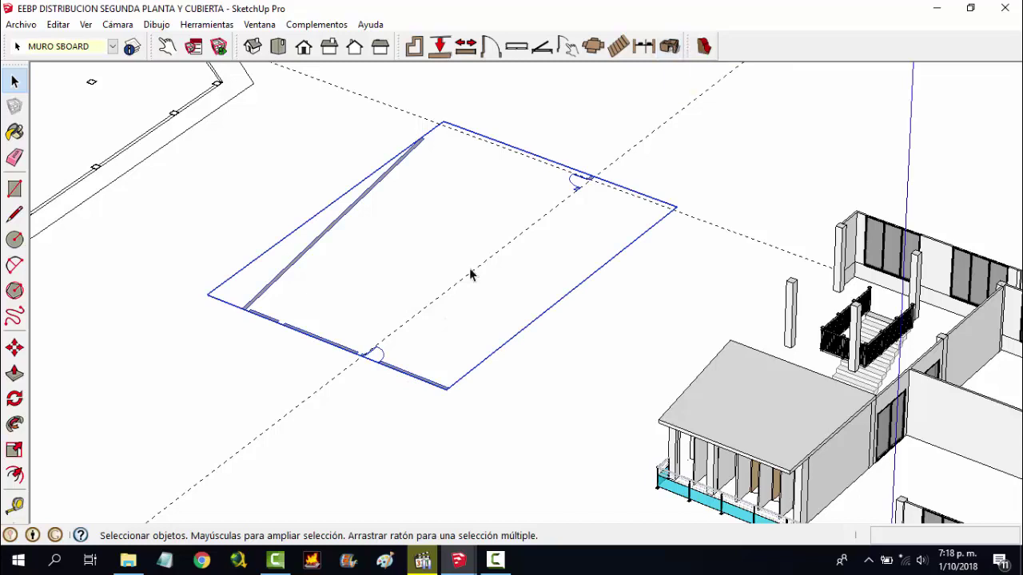
right_click(376, 190)
left_click(434, 280)
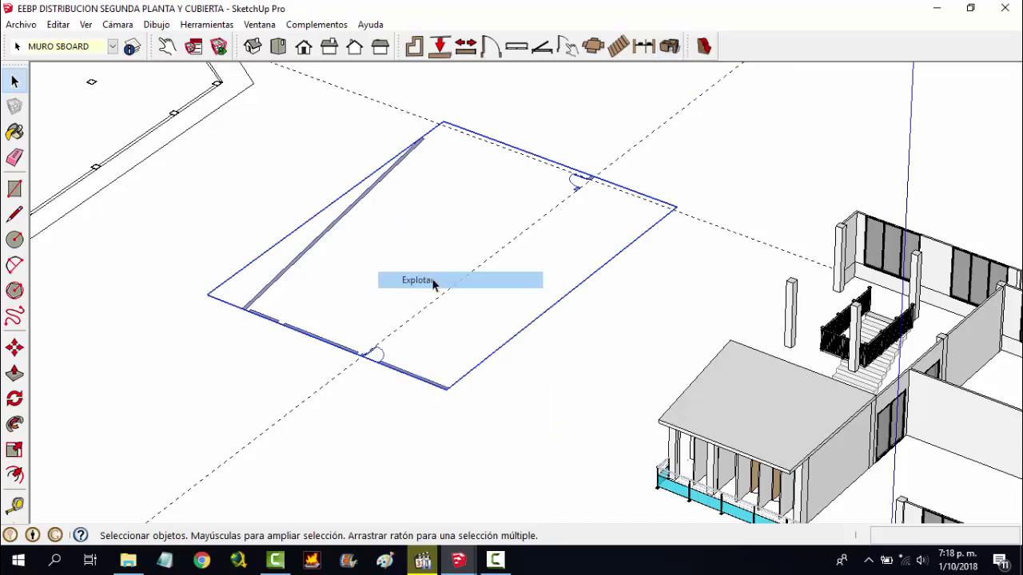
left_click(670, 46)
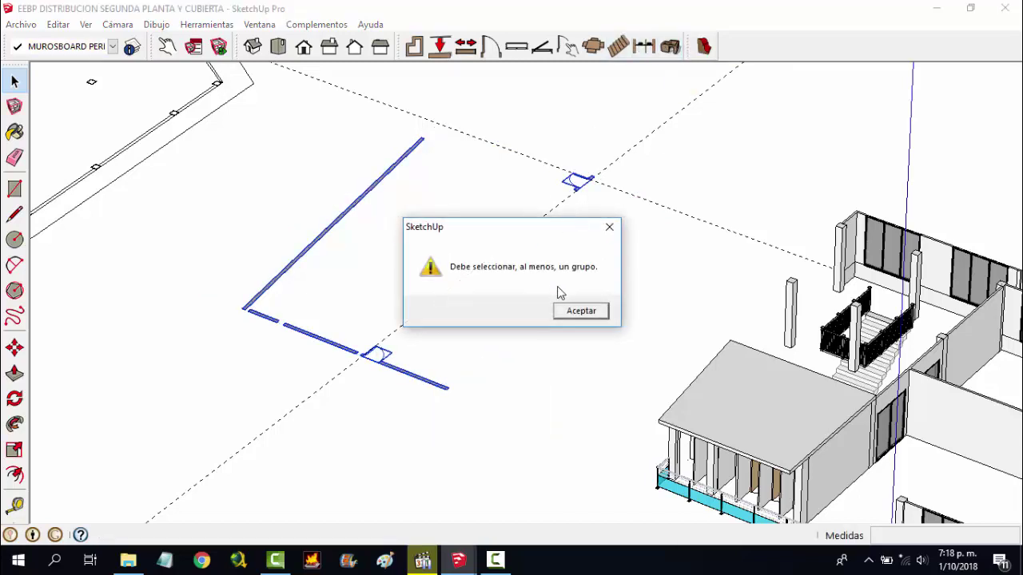
left_click(575, 311)
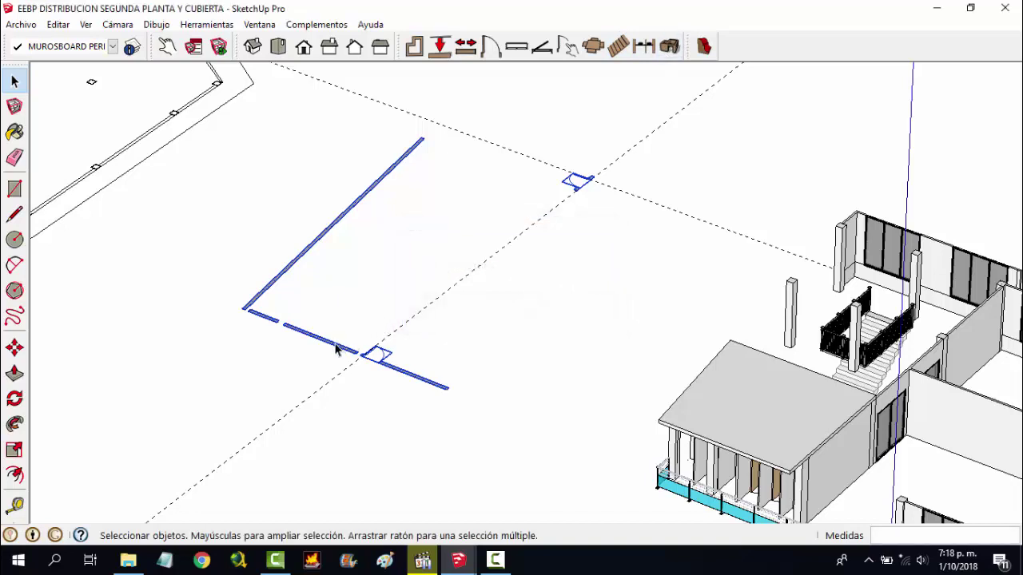
Group the loose plan edges, extrude them into 3 m walls, then undo the extrusion
right_click(336, 347)
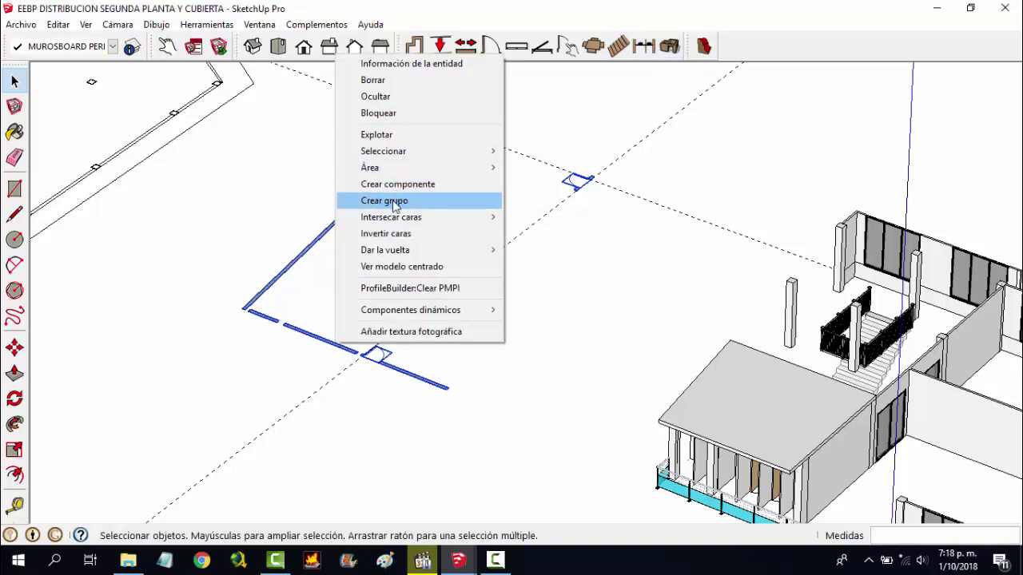
left_click(395, 200)
left_click(669, 45)
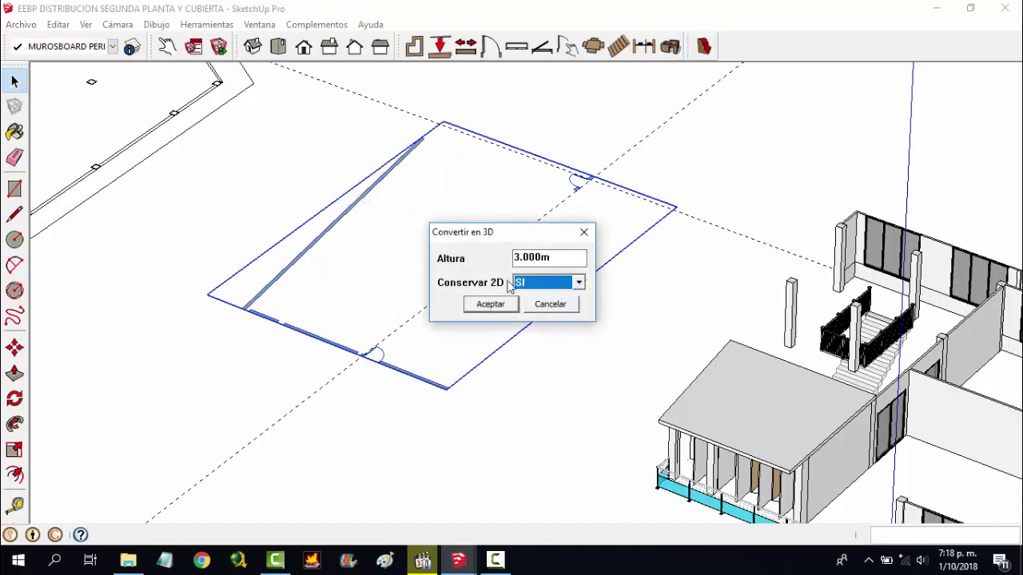
left_click(502, 306)
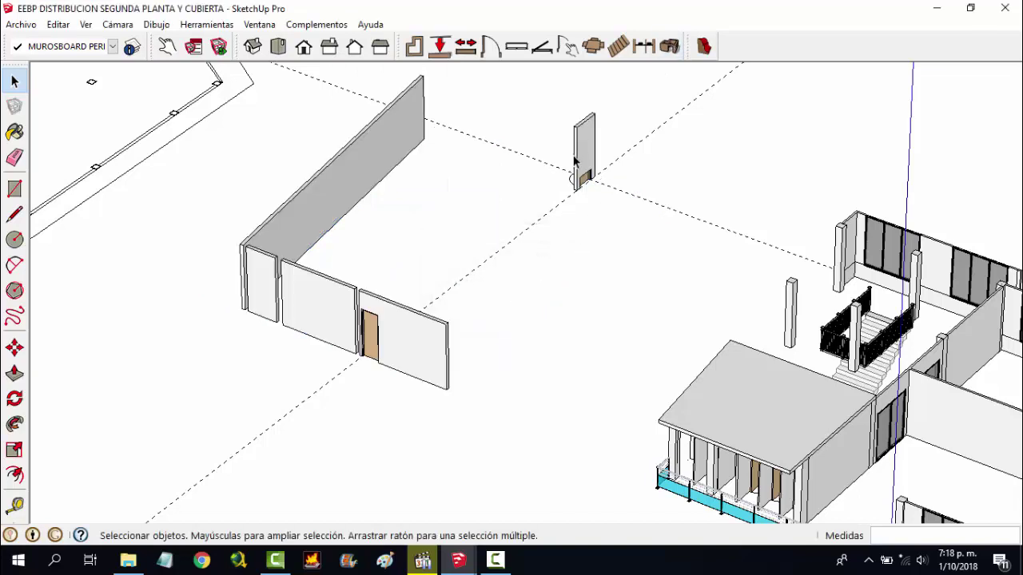
key("ctrl+z")
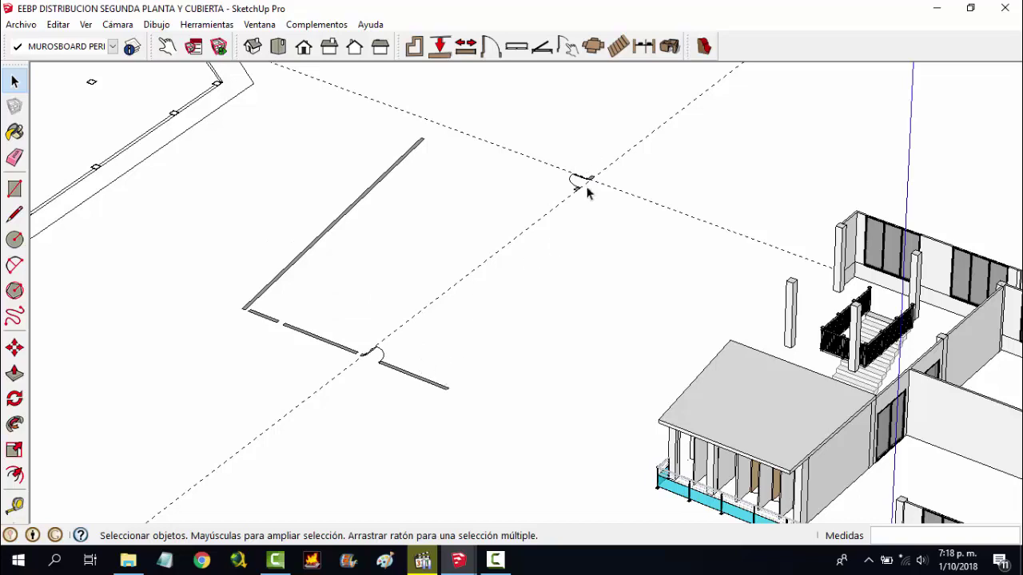
Explode the wall plan group into separate pieces with Explotar
scroll(586, 192, "up", 2)
scroll(589, 179, "up", 2)
scroll(598, 184, "down", 2)
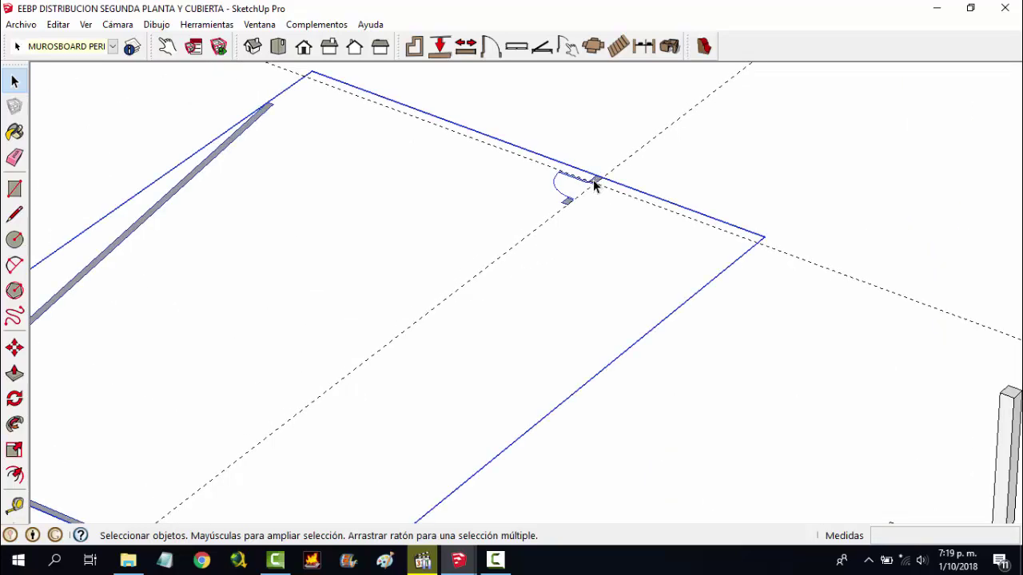
scroll(595, 184, "down", 2)
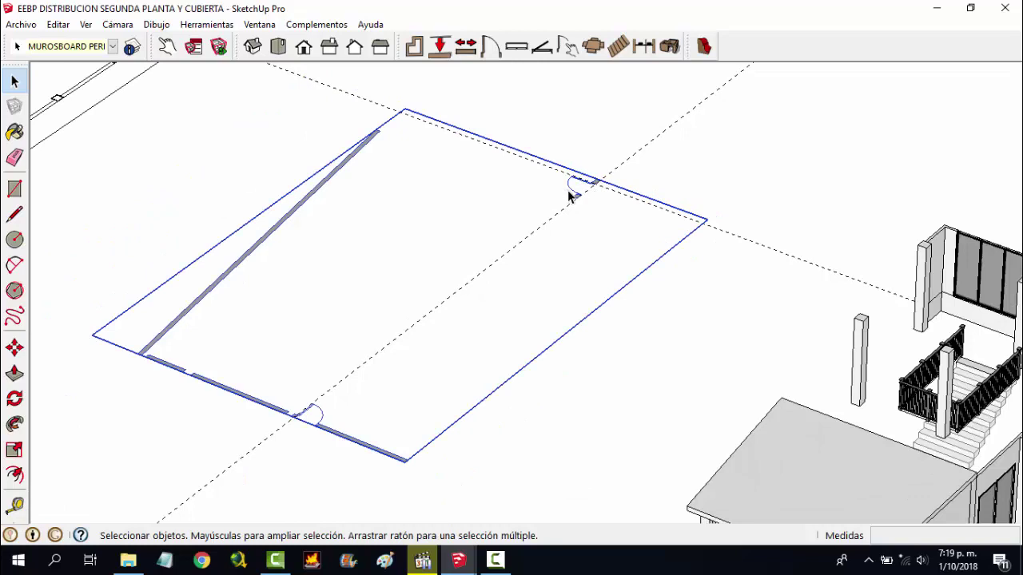
scroll(572, 196, "up", 1)
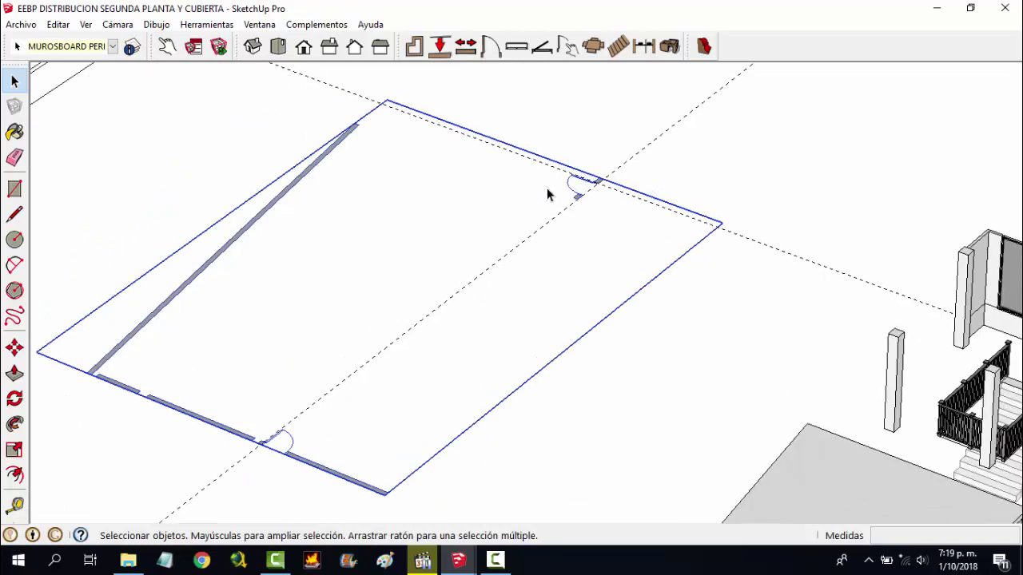
right_click(357, 484)
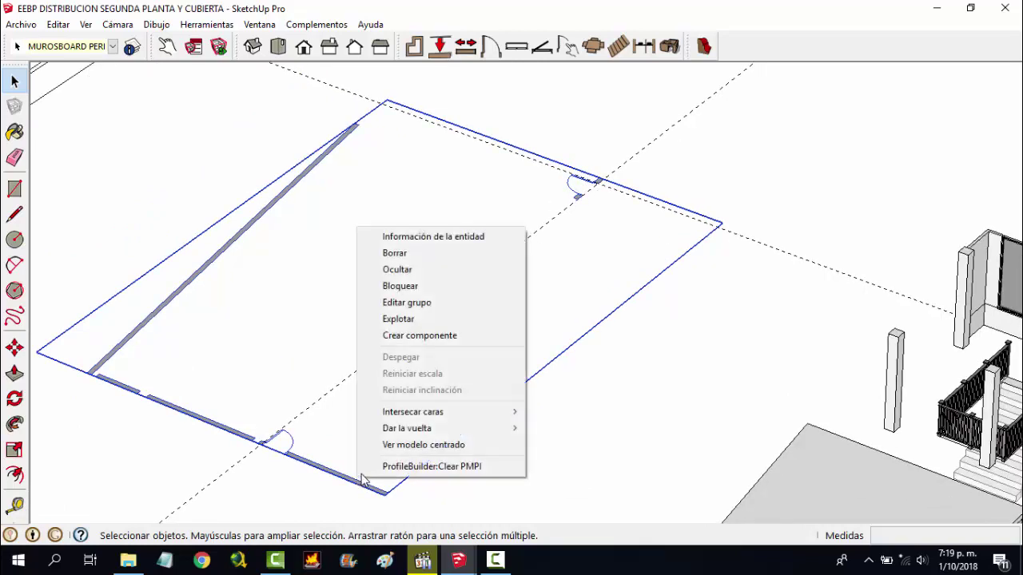
left_click(423, 322)
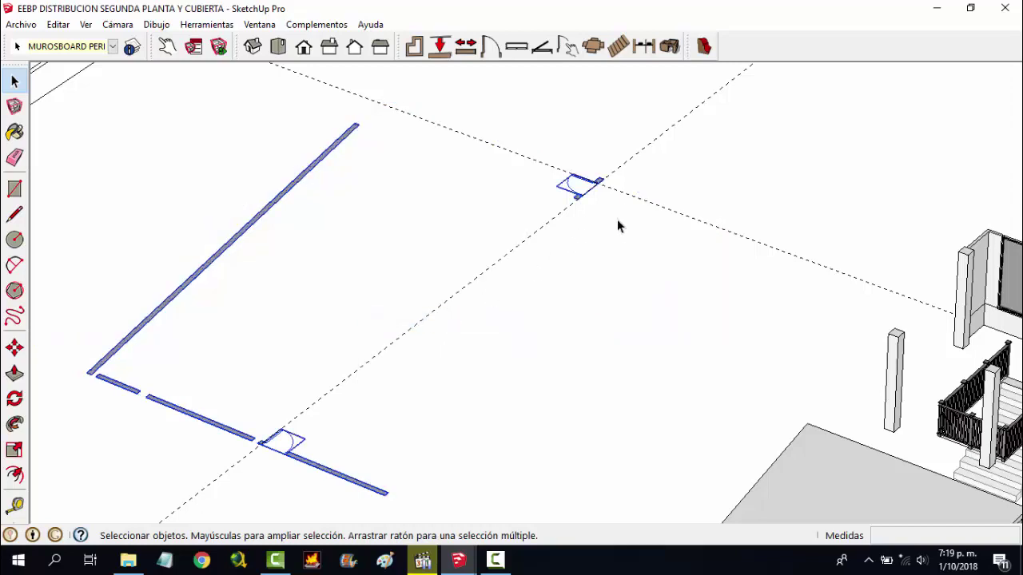
Delete the stray door symbol standing apart at the guide crossing
scroll(588, 196, "up", 1)
scroll(575, 190, "up", 2)
left_click(569, 187)
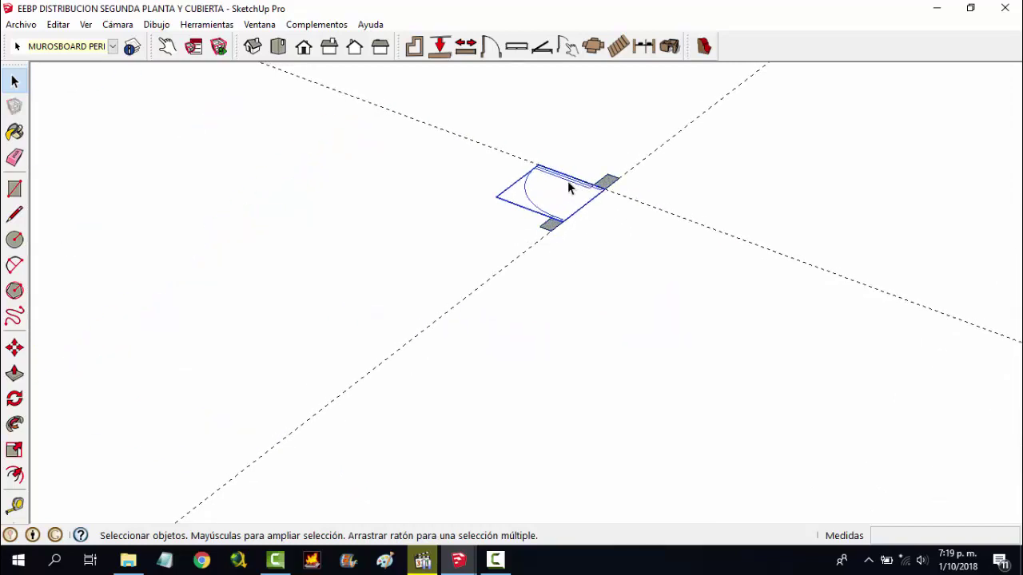
key("Delete")
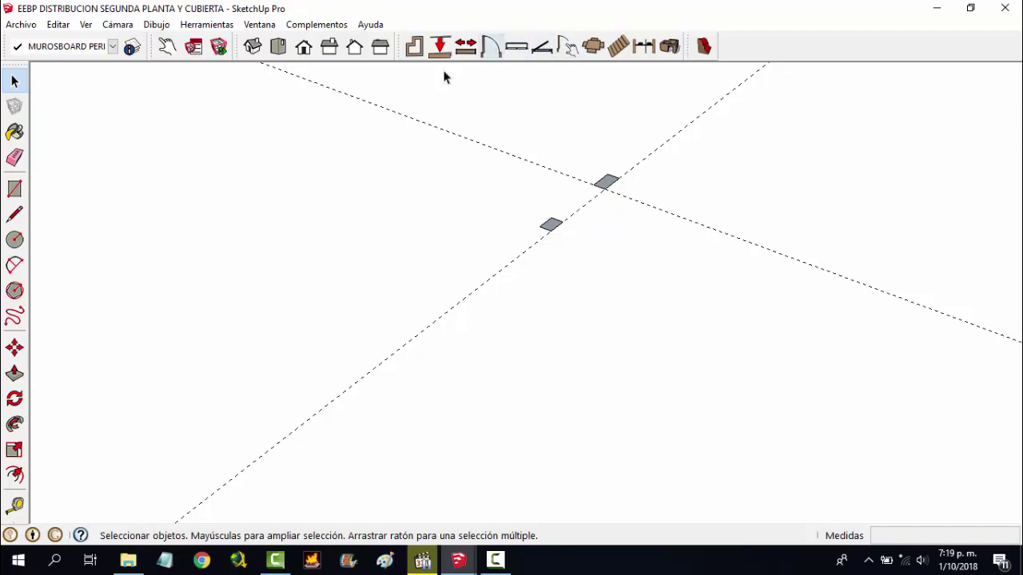
Extend the upper wall stub with Prolongar muro so it joins the lower piece
left_click(466, 46)
scroll(608, 180, "up", 1)
scroll(608, 180, "up", 1)
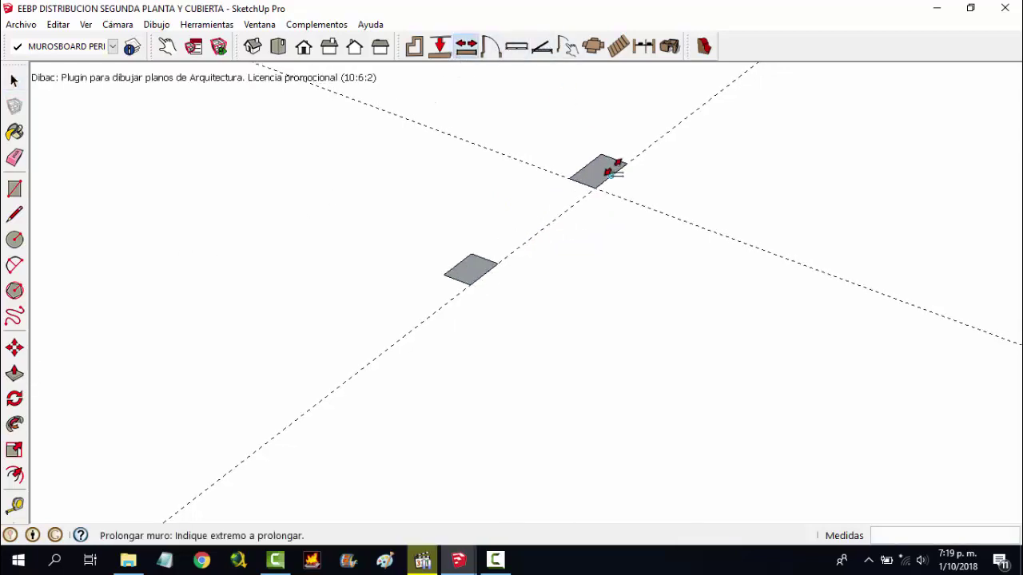
scroll(609, 178, "up", 1)
left_click(605, 178)
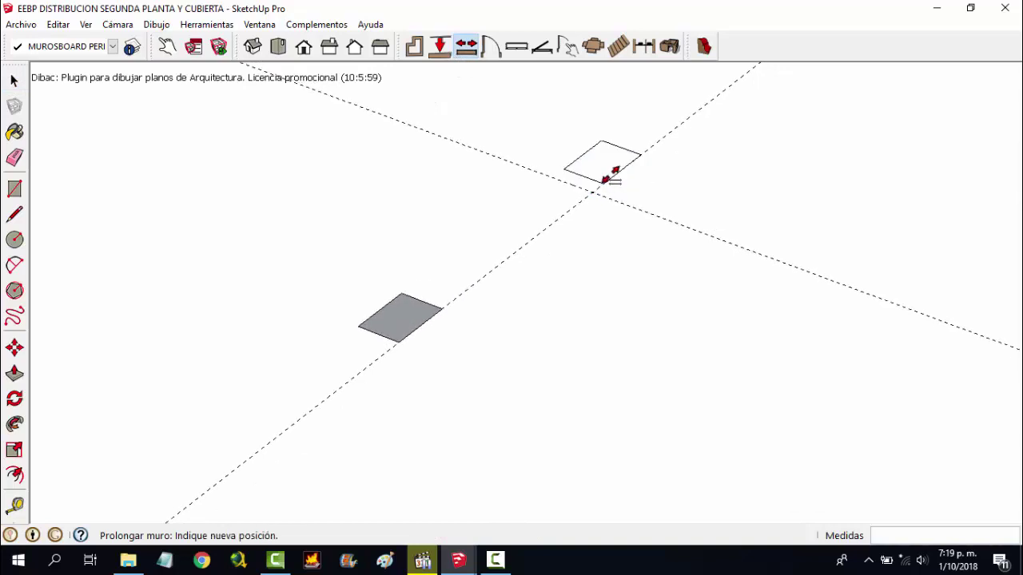
left_click(447, 303)
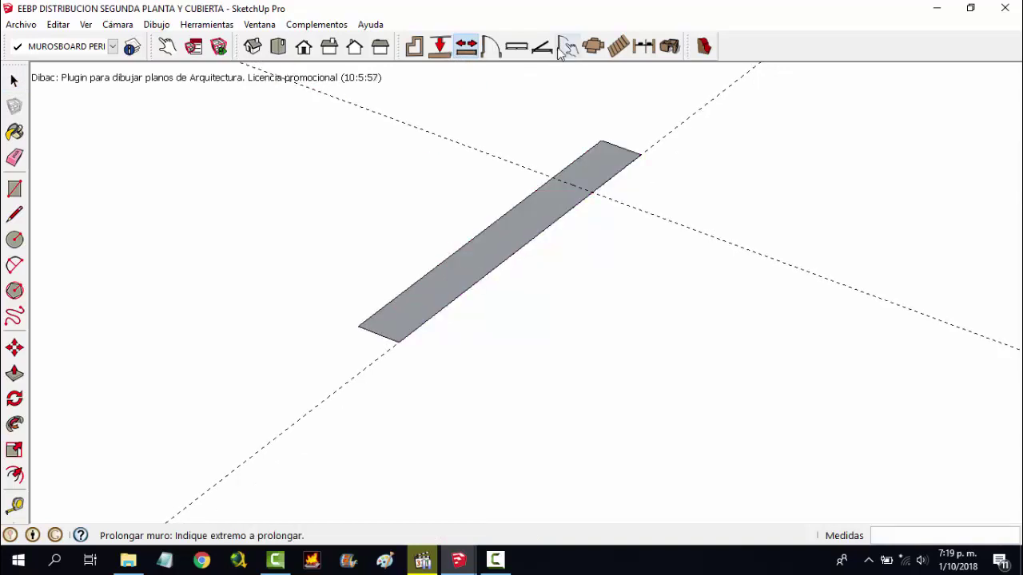
Insert a 0.720 m door with a 2.200 m lintel into the joined wall
left_click(490, 47)
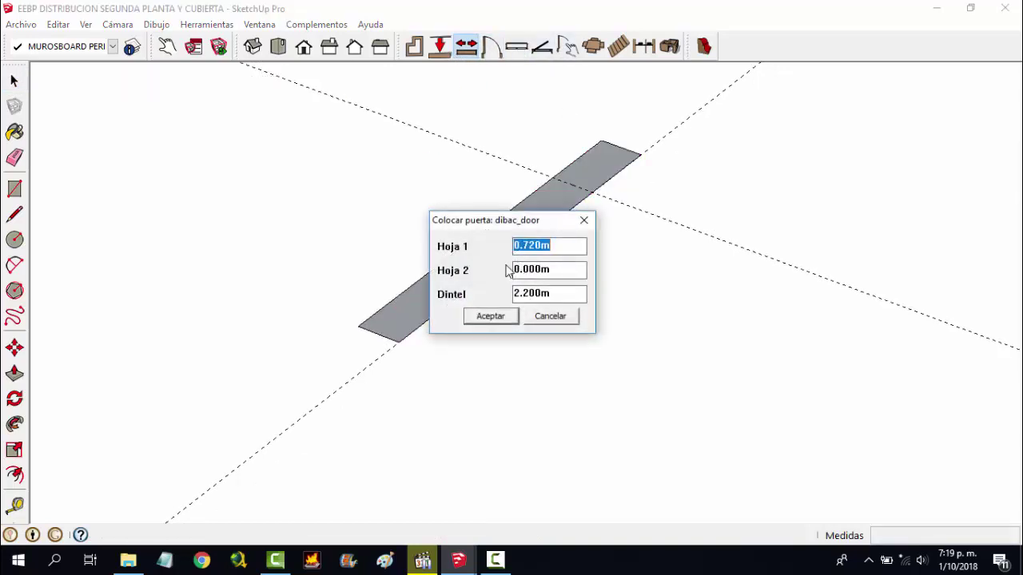
left_click(490, 315)
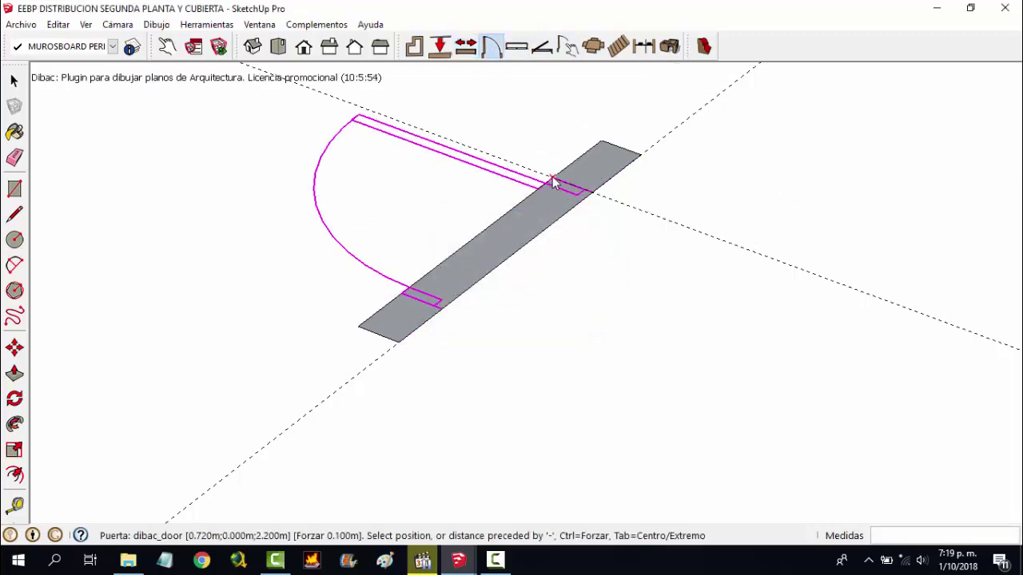
left_click(553, 182)
scroll(631, 224, "down", 3)
scroll(662, 222, "down", 3)
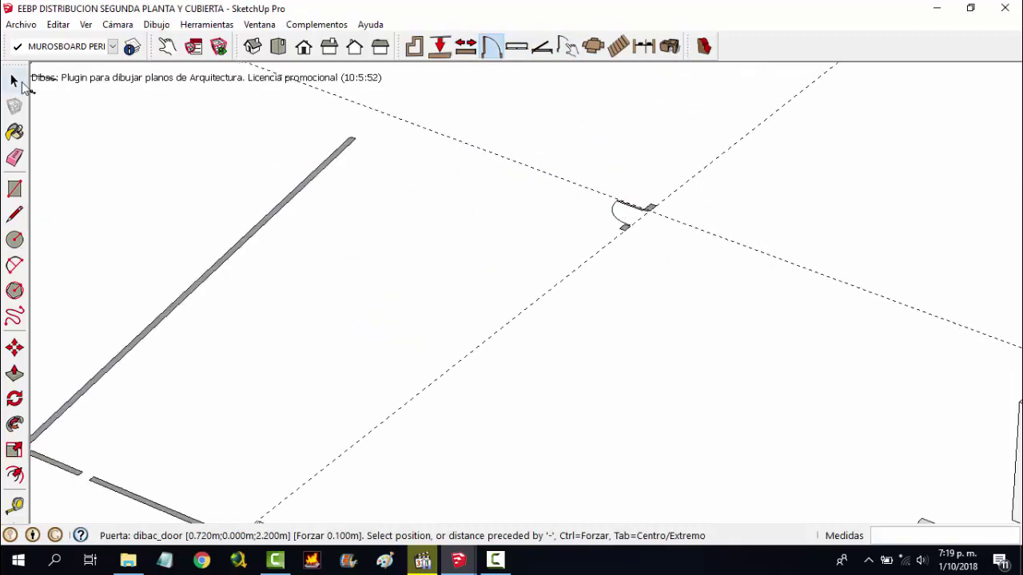
Box-select all the 2D wall and door lines and combine them with Crear grupo
scroll(584, 231, "down", 3)
key("space")
scroll(607, 284, "down", 3)
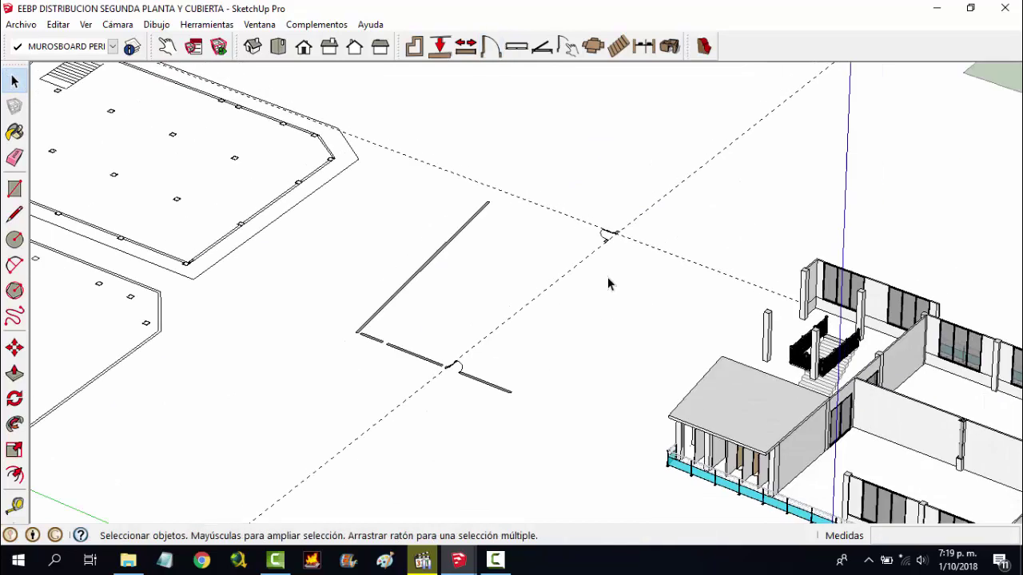
scroll(607, 284, "down", 3)
scroll(450, 201, "down", 2)
left_click_drag(413, 172, 616, 393)
scroll(543, 342, "up", 2)
left_click_drag(337, 136, 635, 408)
scroll(552, 349, "up", 2)
right_click(550, 349)
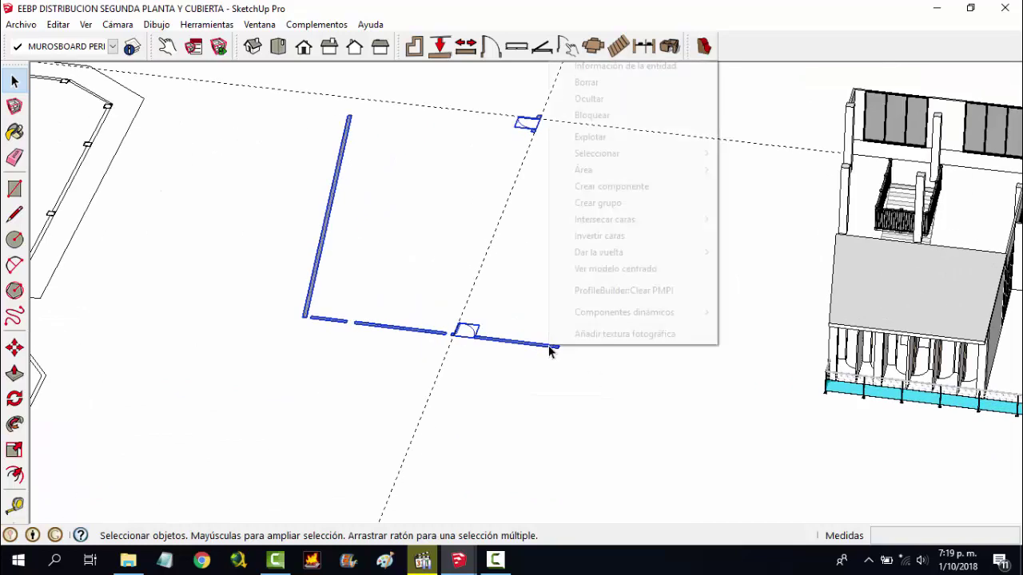
left_click(612, 203)
Orbit and zoom to view the grouped plan relative to the building
middle_click_drag(628, 245, 567, 221)
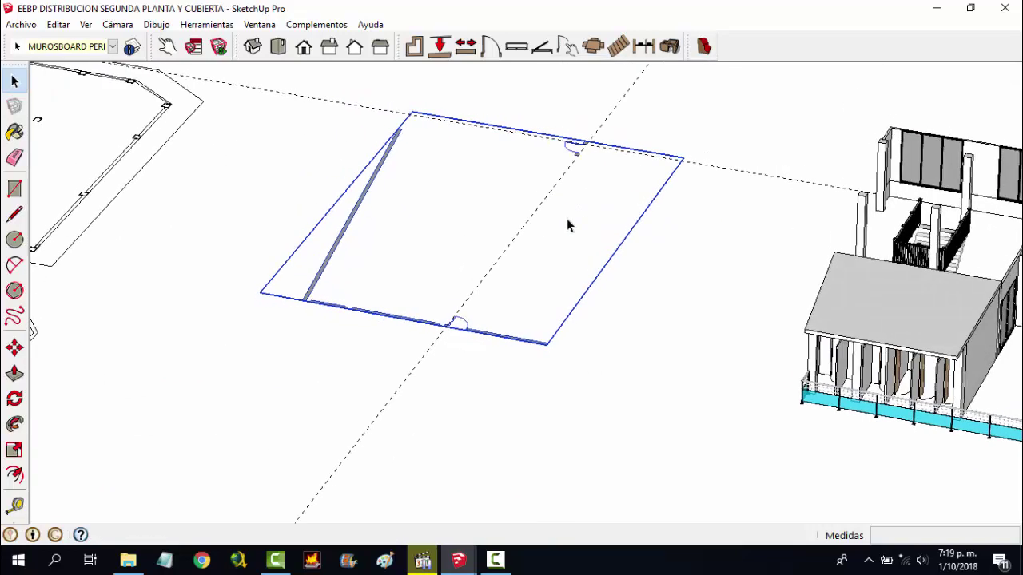
scroll(566, 226, "down", 2)
scroll(857, 345, "up", 1)
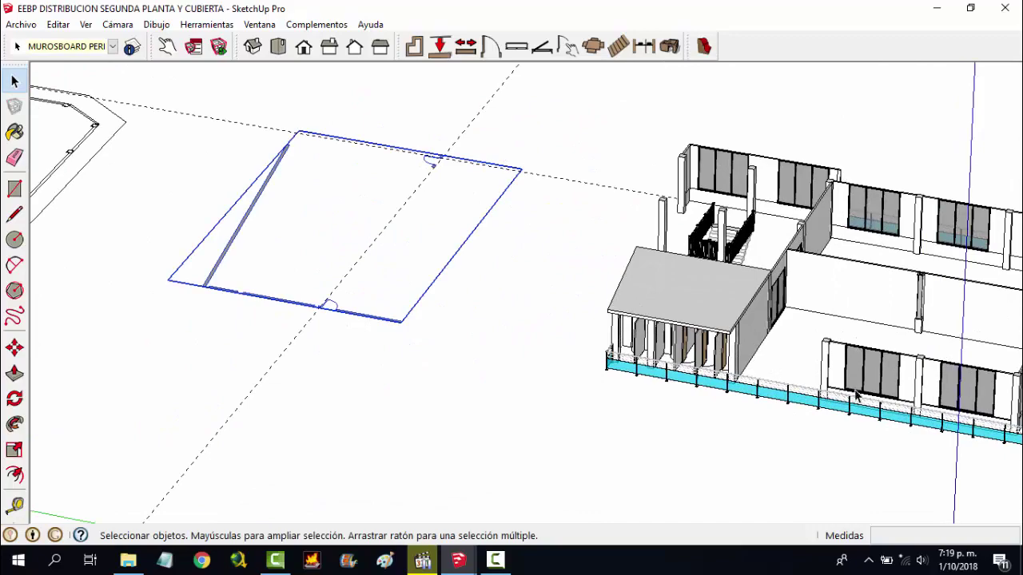
middle_click_drag(855, 394, 864, 501)
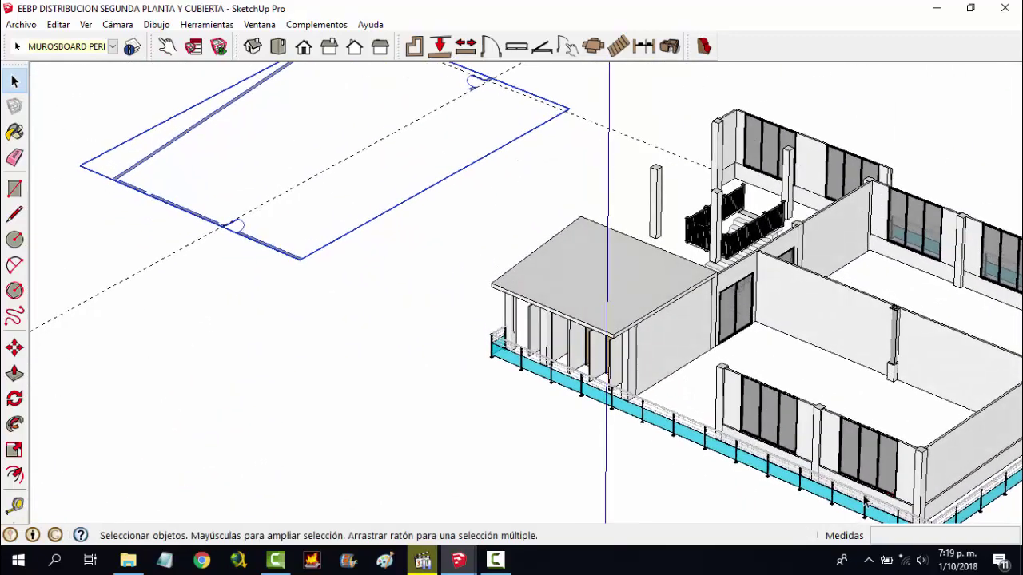
scroll(864, 501, "up", 1)
scroll(695, 440, "up", 1)
scroll(691, 436, "up", 2)
scroll(696, 444, "up", 1)
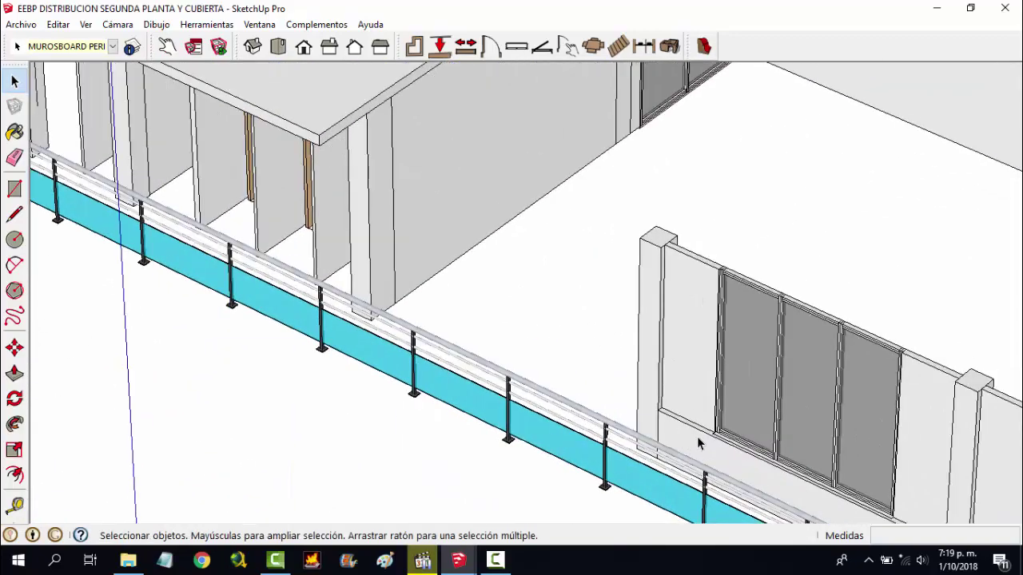
scroll(697, 441, "down", 4)
scroll(719, 447, "down", 2)
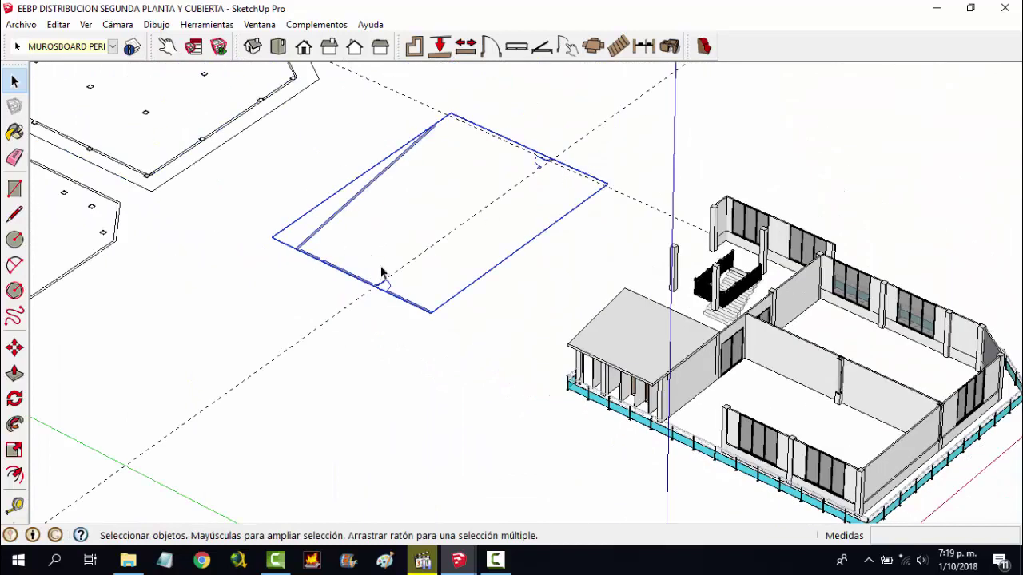
scroll(404, 300, "up", 1)
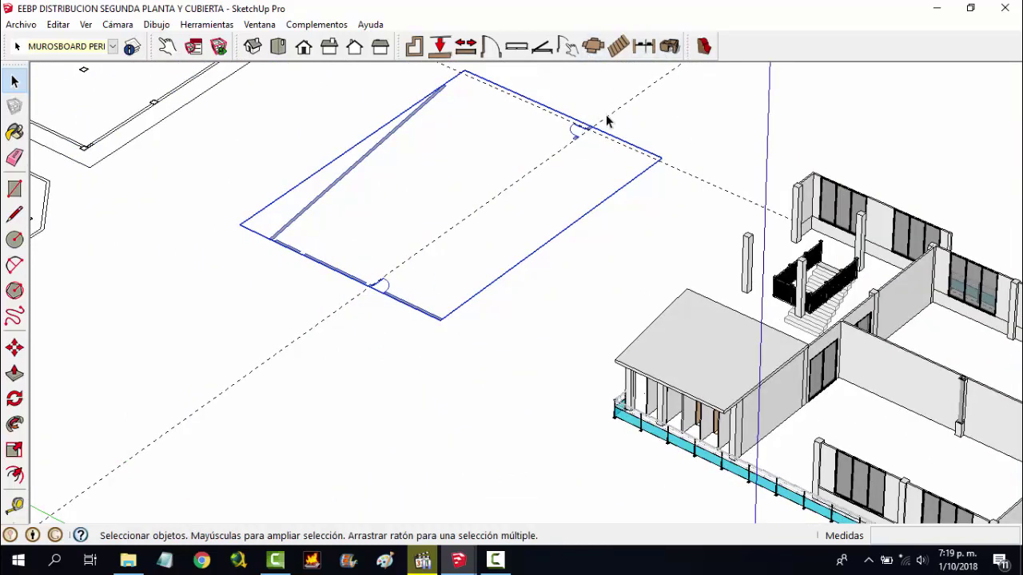
Extrude the grouped plan into 3.000 m walls with doors, keeping the 2D drawing, and select the result
left_click(669, 48)
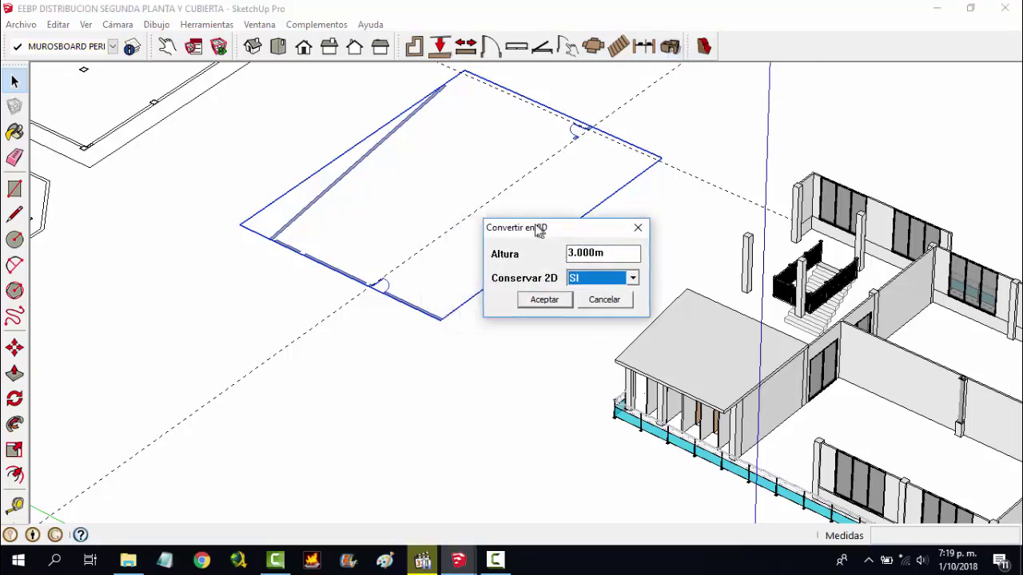
key("Return")
scroll(559, 184, "down", 2)
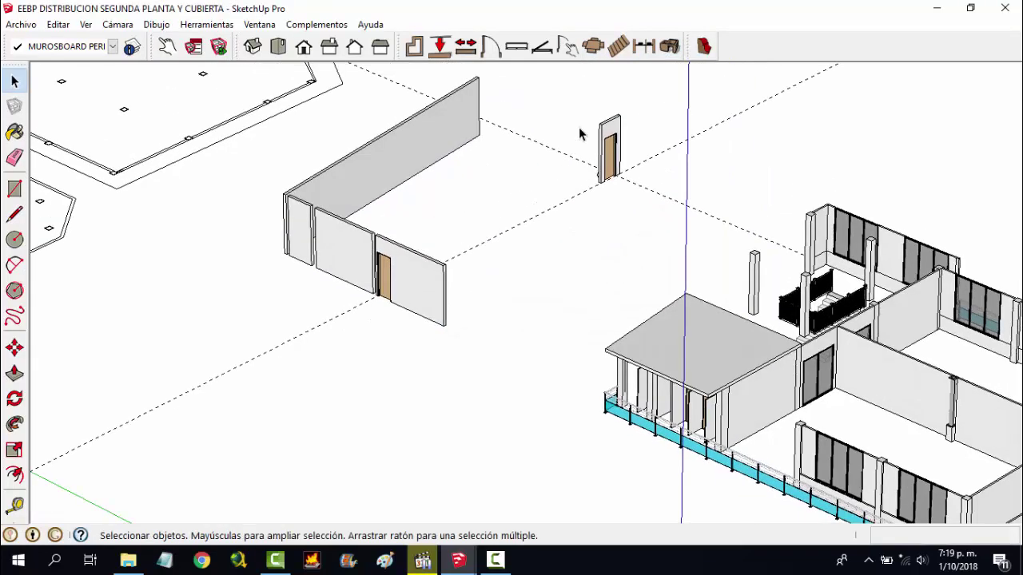
scroll(519, 208, "down", 2)
scroll(496, 240, "down", 2)
scroll(464, 256, "down", 2)
left_click(432, 278)
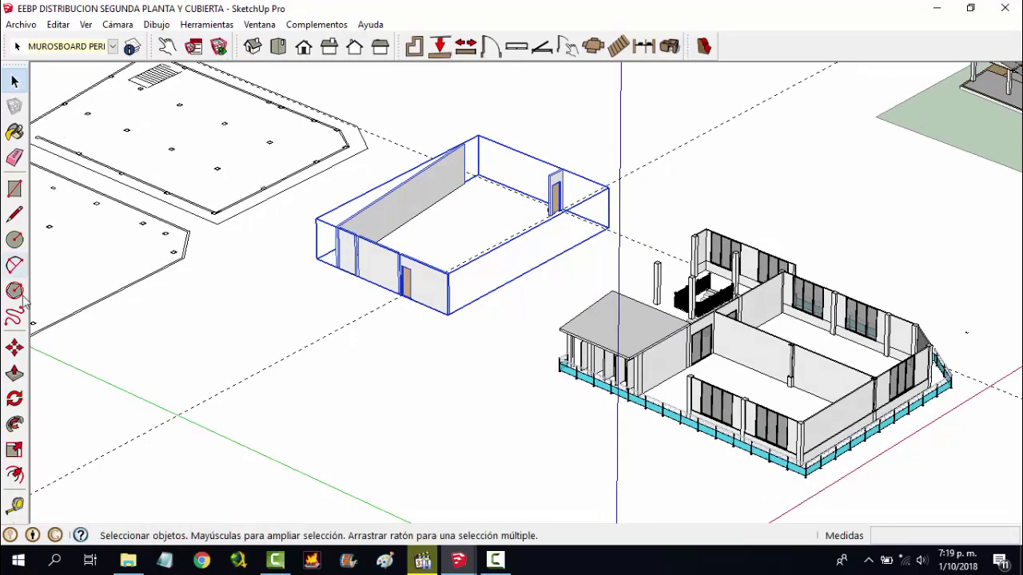
Move the 3D wall group 20 m along the green axis into the existing building
left_click(14, 348)
left_click_drag(200, 359, 294, 364)
middle_click_drag(294, 364, 355, 371)
left_click(446, 412)
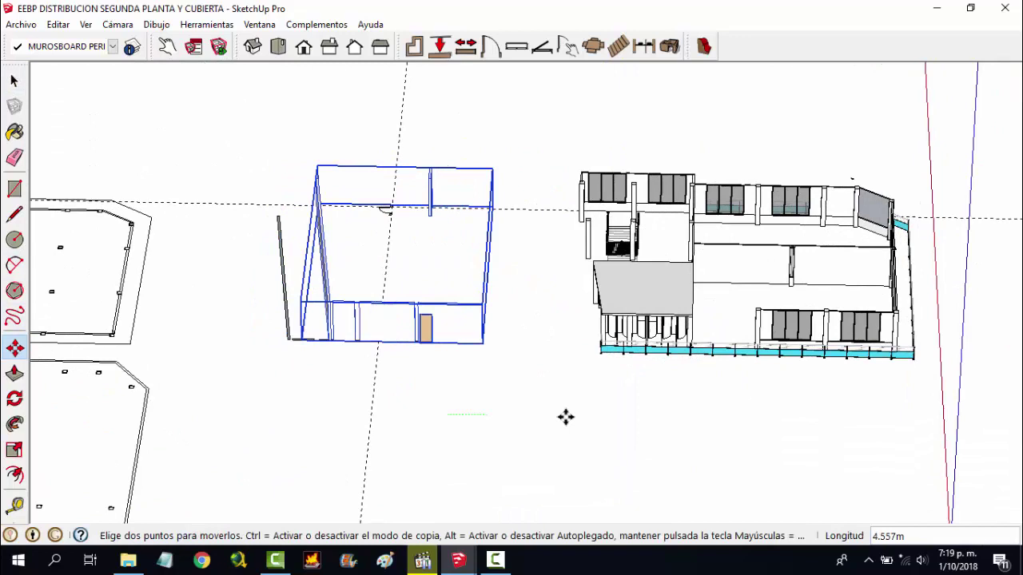
left_click(669, 418)
middle_click_drag(669, 417, 319, 238)
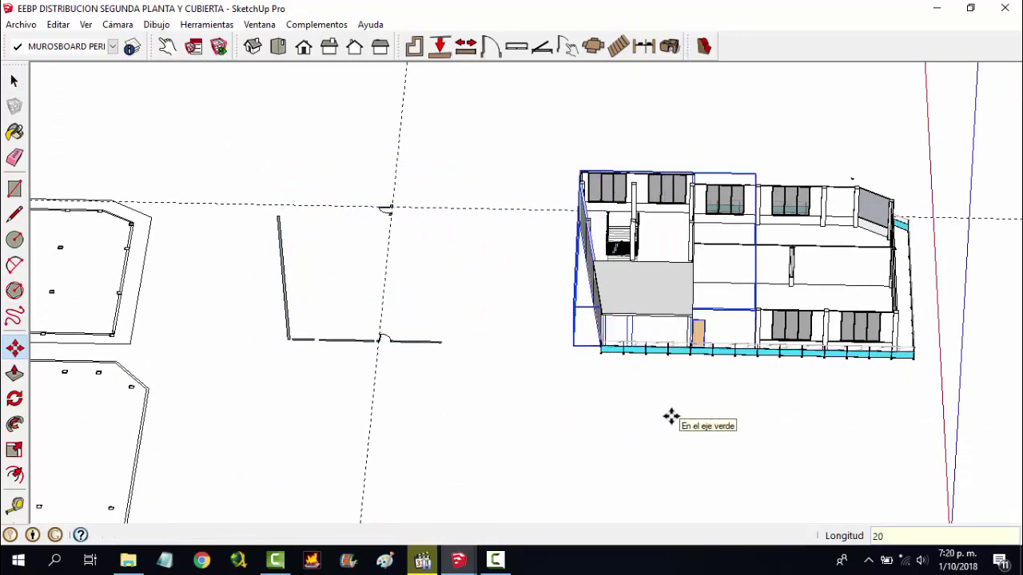
left_click(14, 81)
left_click(533, 419)
scroll(687, 323, "up", 2)
mouse_move(533, 419)
middle_mouse_down()
mouse_move(687, 324)
mouse_move(521, 304)
mouse_move(719, 336)
mouse_move(671, 361)
middle_mouse_up()
Push the door wall's face back 0.270 m with Push/Pull so it sits flush with the building
scroll(737, 331, "up", 4)
scroll(672, 361, "down", 3)
middle_click_drag(610, 315, 552, 342)
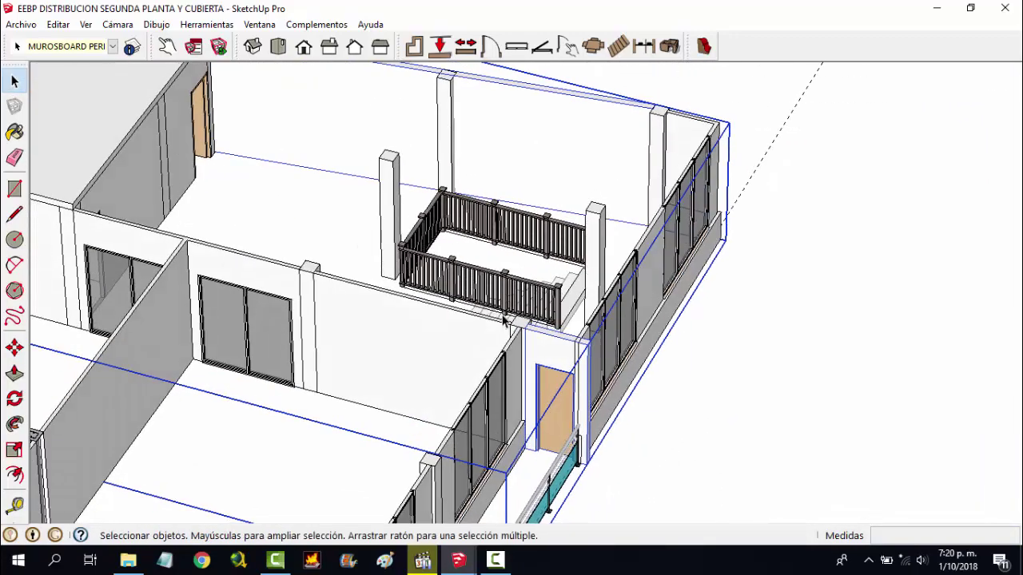
scroll(548, 342, "up", 2)
scroll(562, 349, "up", 1)
scroll(562, 349, "up", 2)
scroll(562, 350, "up", 1)
left_click(14, 373)
scroll(562, 357, "up", 2)
scroll(562, 357, "up", 1)
left_click_drag(565, 326, 524, 270)
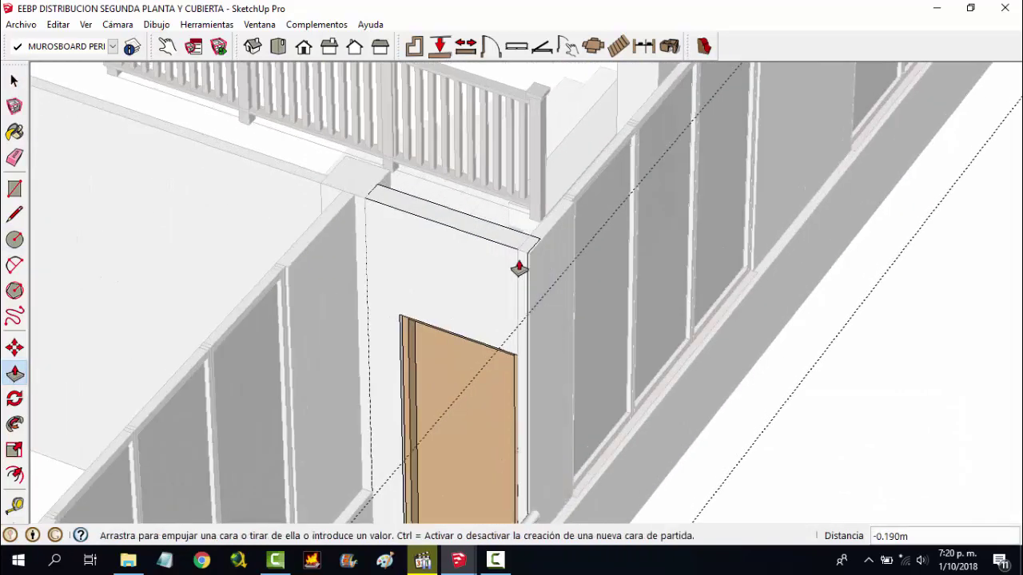
mouse_move(523, 270)
middle_mouse_down()
mouse_move(538, 365)
mouse_move(543, 263)
middle_mouse_up()
scroll(491, 235, "down", 2)
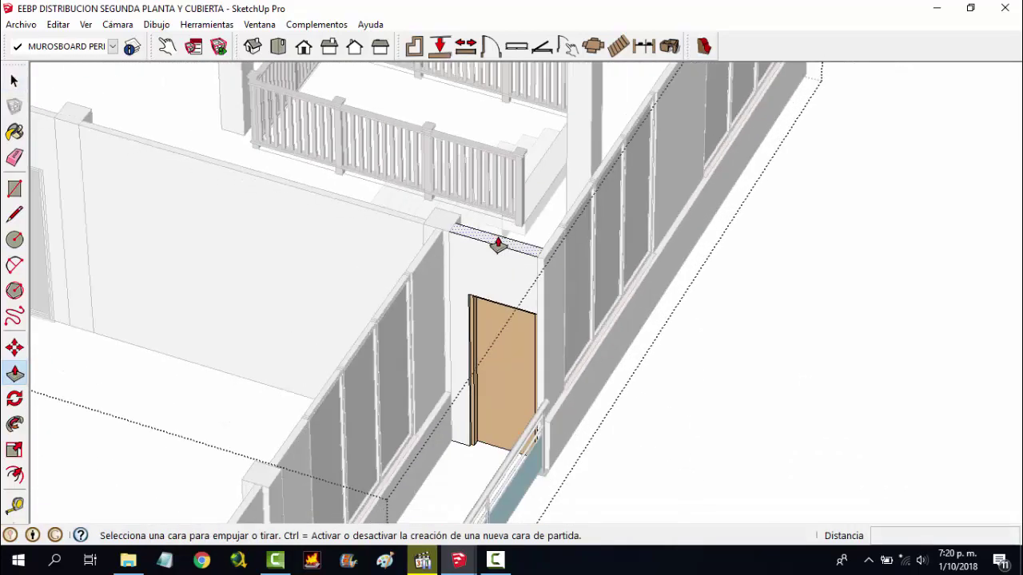
scroll(491, 232, "down", 2)
left_click(14, 80)
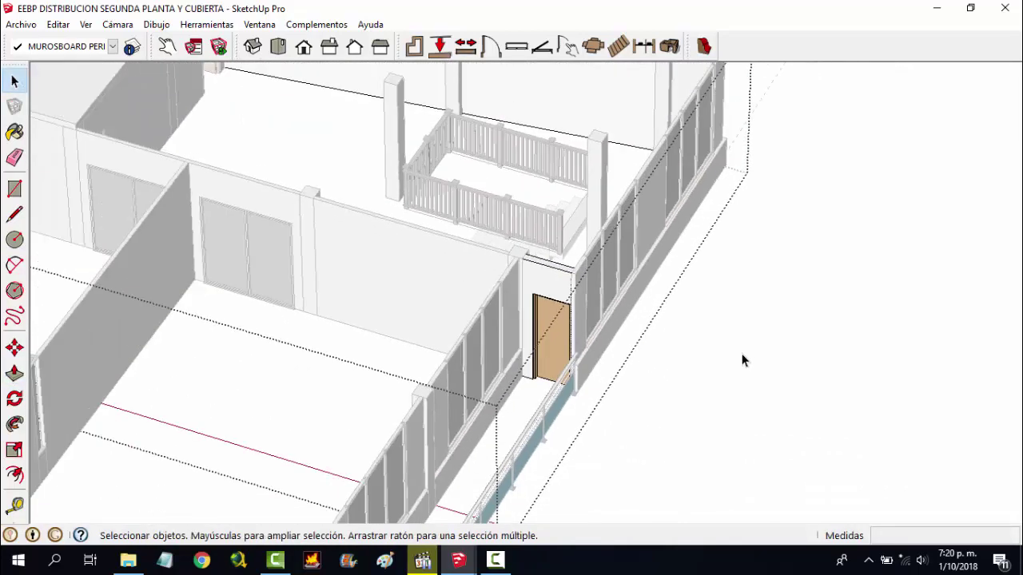
middle_click_drag(743, 357, 571, 350)
scroll(571, 349, "down", 3)
middle_click_drag(498, 301, 518, 295)
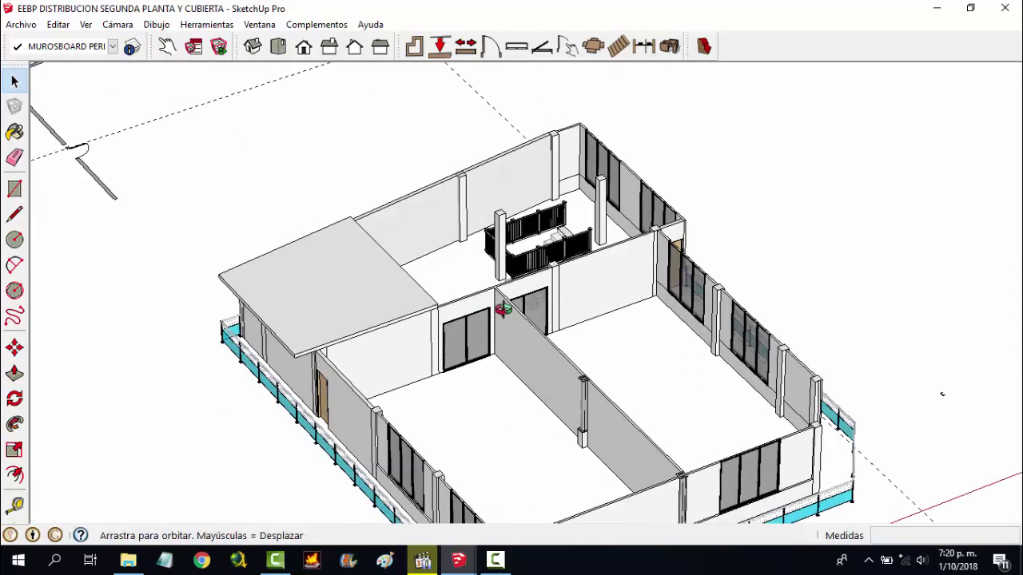
middle_click_drag(470, 252, 492, 251)
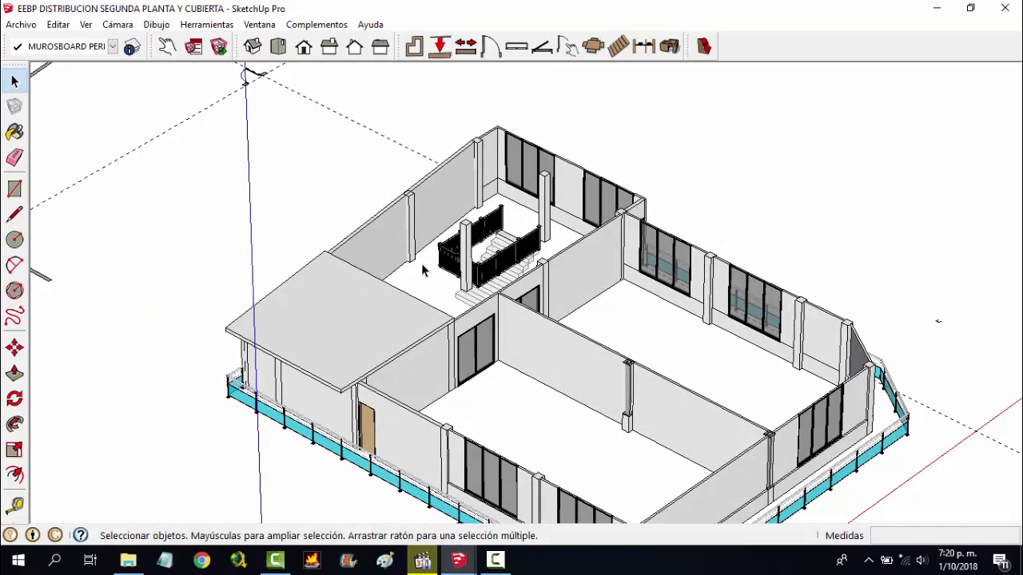
middle_click_drag(391, 406, 367, 404)
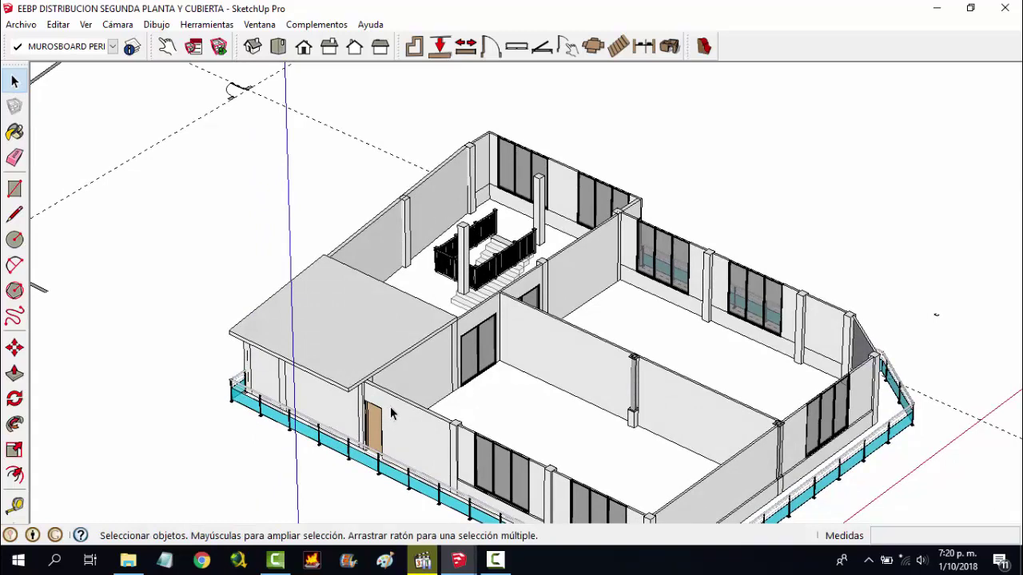
mouse_move(618, 220)
middle_mouse_down()
mouse_move(651, 238)
mouse_move(614, 267)
mouse_move(349, 221)
mouse_move(477, 244)
middle_mouse_up()
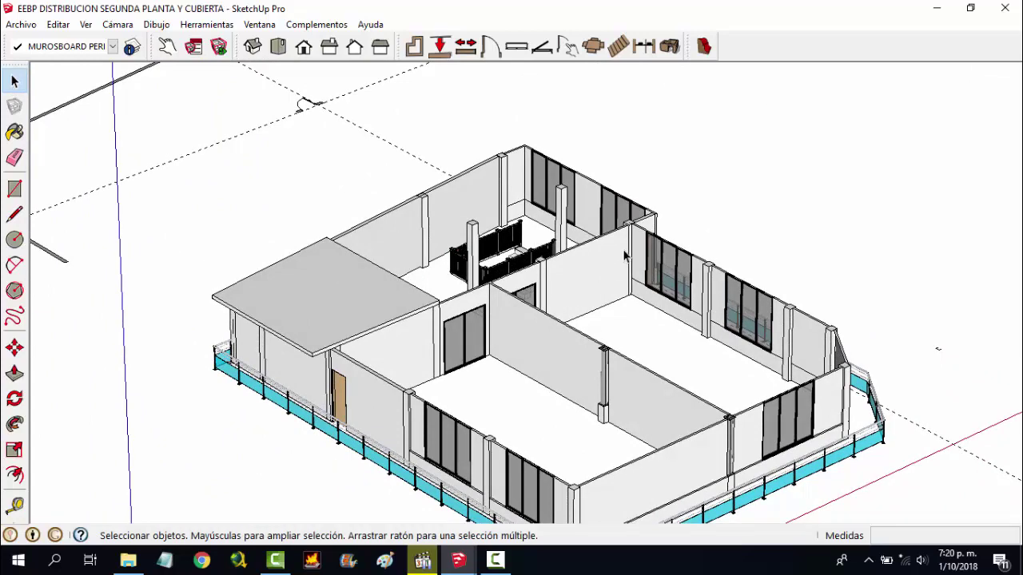
middle_click_drag(626, 254, 459, 245)
scroll(479, 255, "up", 3)
scroll(520, 272, "up", 3)
middle_click_drag(544, 272, 587, 286)
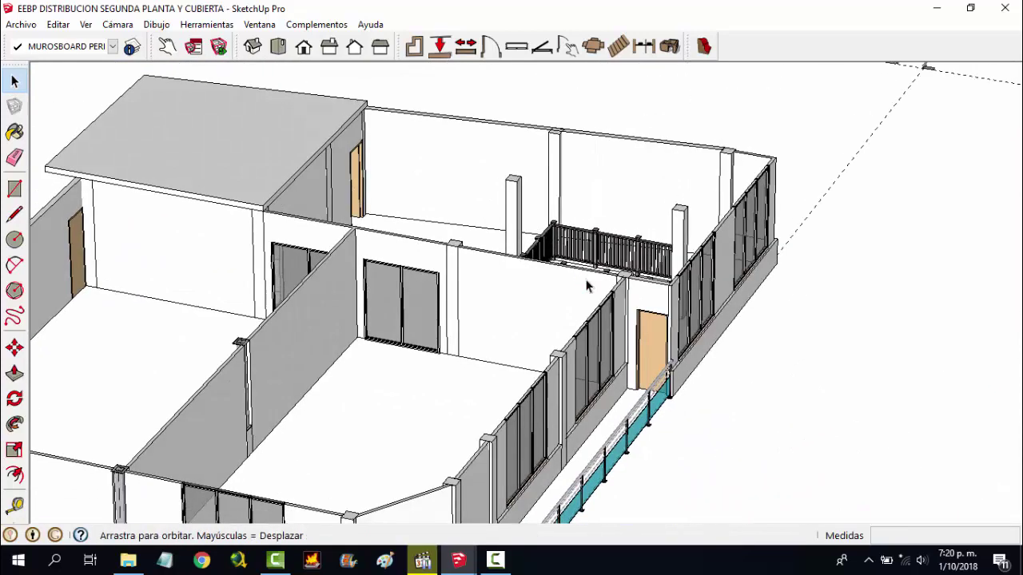
scroll(653, 342, "up", 2)
scroll(653, 345, "up", 2)
scroll(455, 310, "down", 5)
mouse_move(456, 310)
middle_mouse_down()
mouse_move(514, 333)
mouse_move(562, 314)
middle_mouse_up()
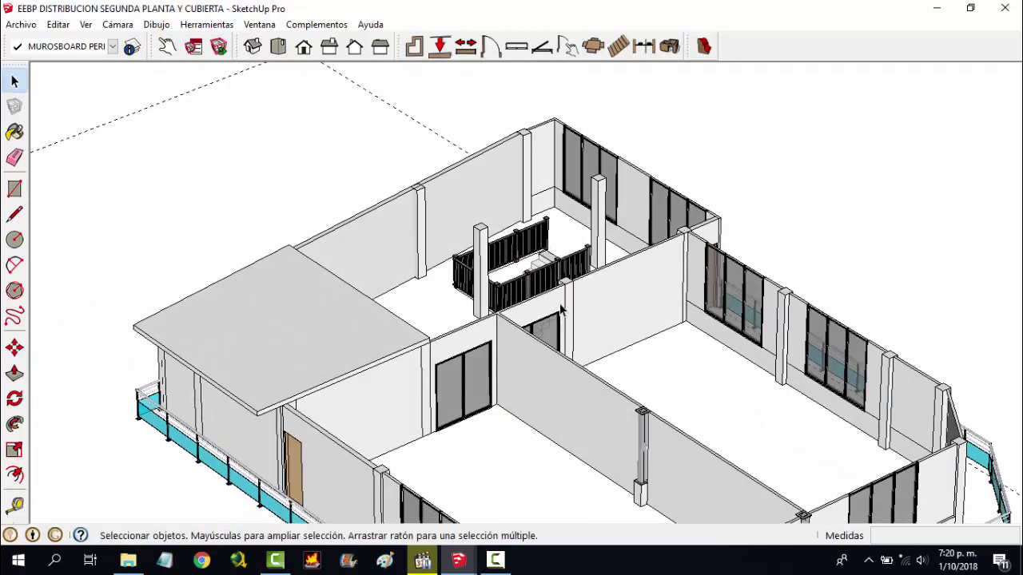